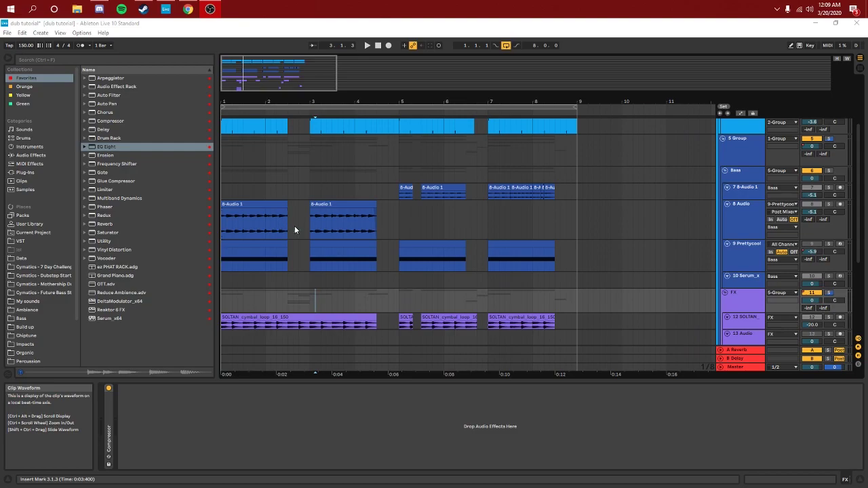
# Clear the solo on 5 Group and play the full arrangement from bar 1.
pyautogui.scroll(4, 244, 261)
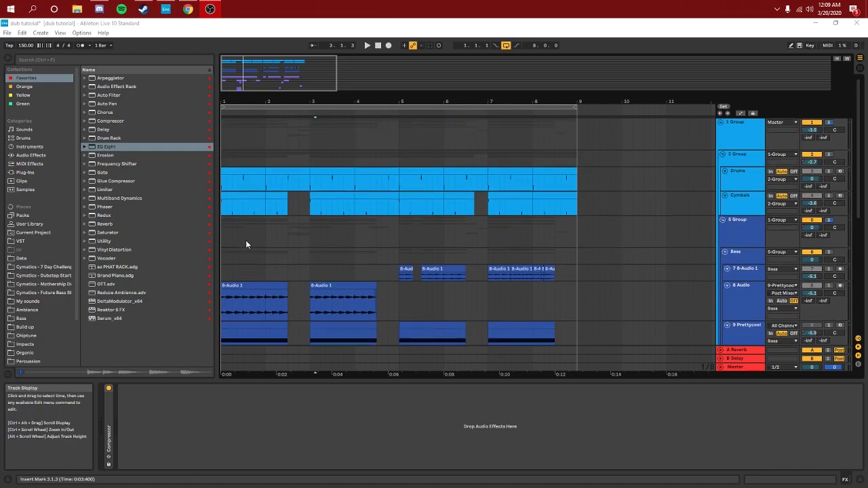
pyautogui.click(221, 236)
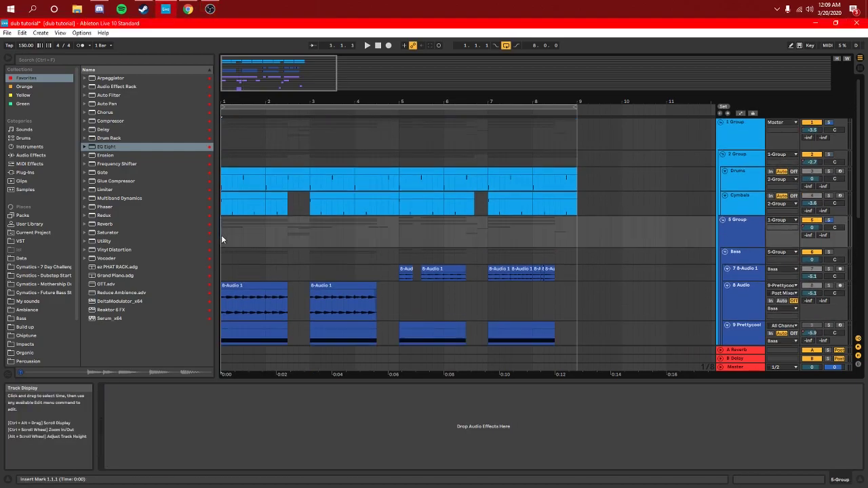
pyautogui.click(829, 221)
pyautogui.press('space')
pyautogui.moveTo(263, 63); pyautogui.dragTo(263, 65)
pyautogui.scroll(-1, 335, 159)
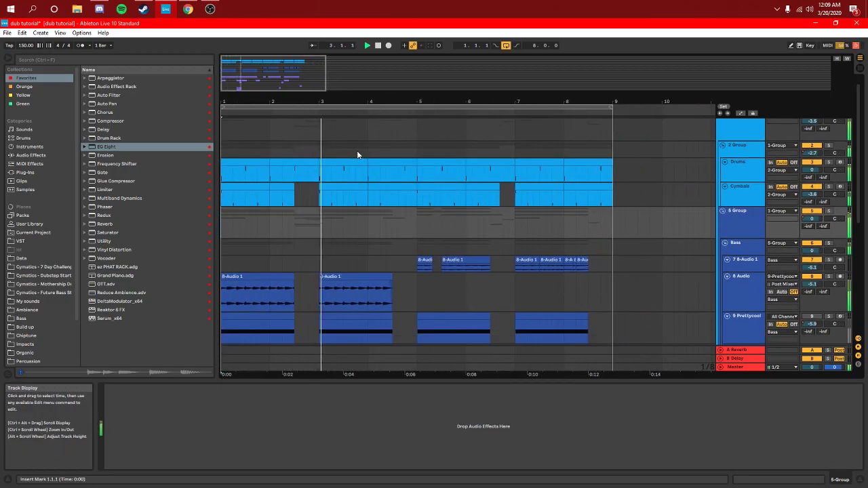
pyautogui.scroll(-1, 357, 151)
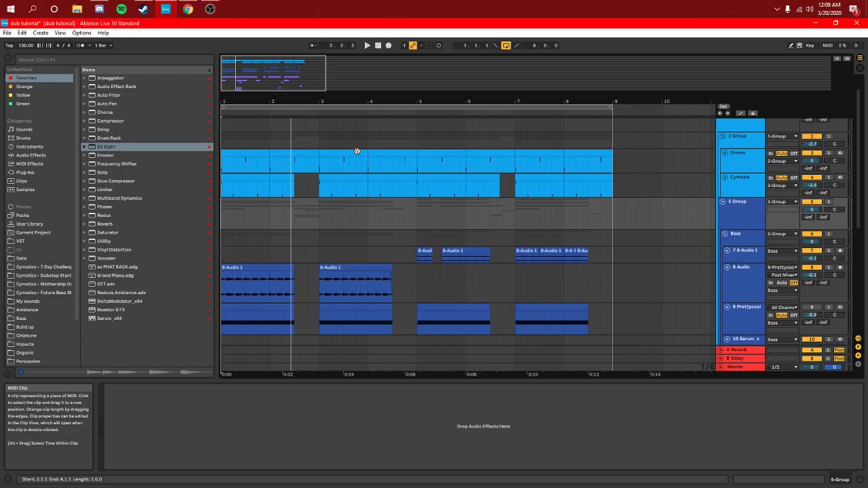
# Fold 5 Group and solo the Drums track to play it from bar 1.
pyautogui.scroll(1, 269, 219)
pyautogui.scroll(-5, 271, 163)
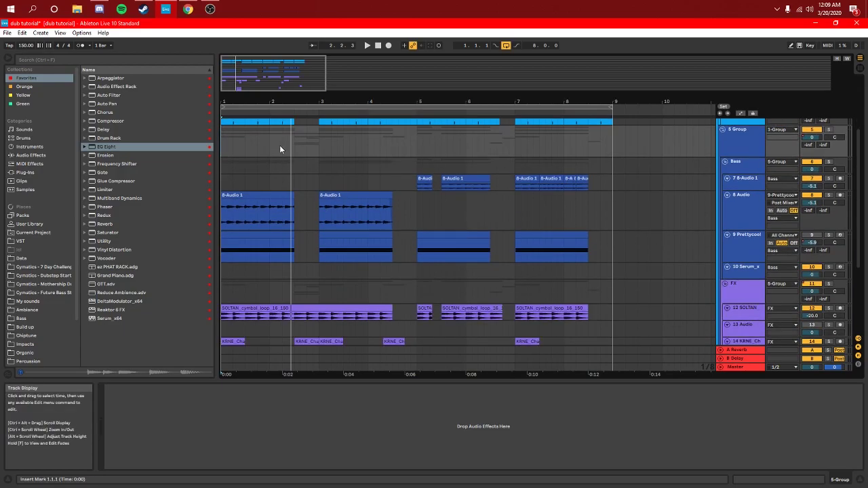
pyautogui.scroll(-5, 285, 197)
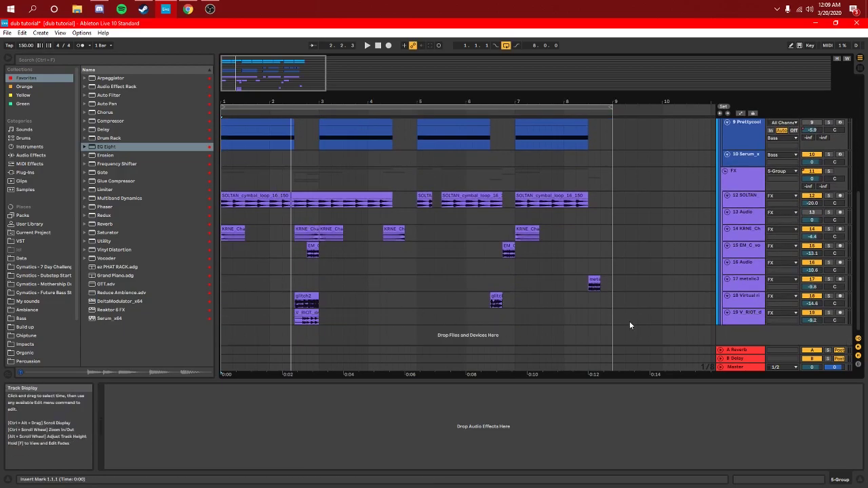
pyautogui.scroll(4, 630, 321)
pyautogui.scroll(5, 631, 320)
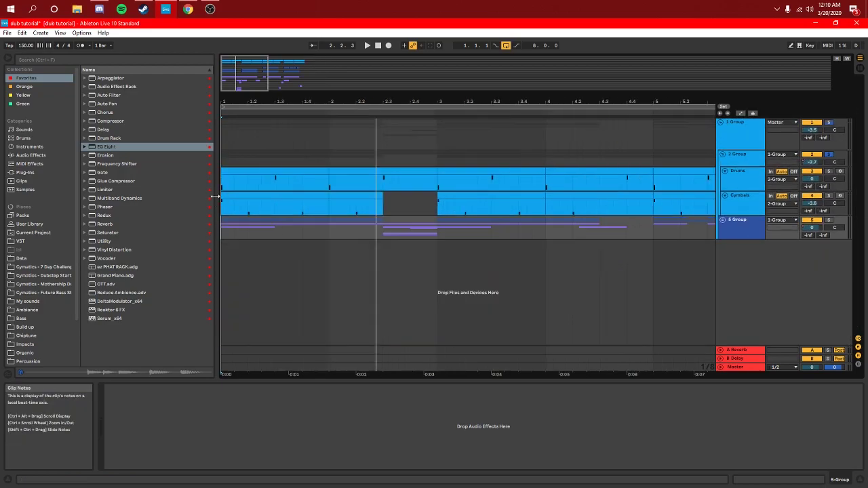
pyautogui.click(632, 195)
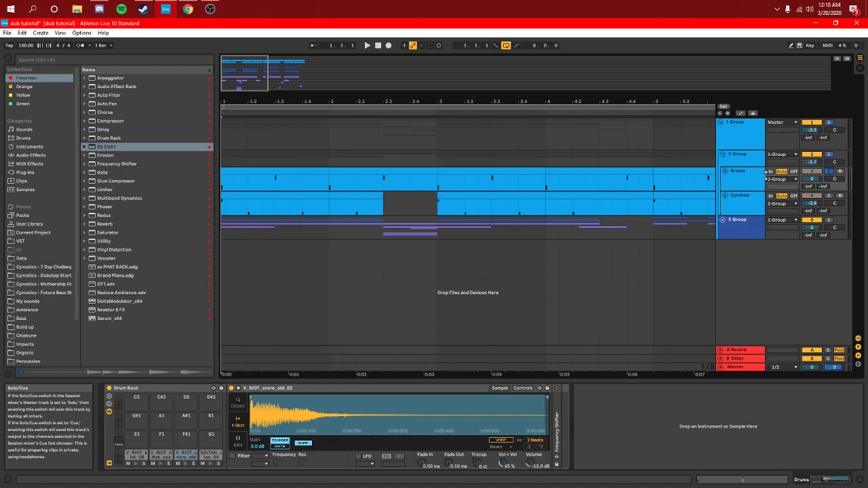
pyautogui.click(742, 184)
pyautogui.press('space')
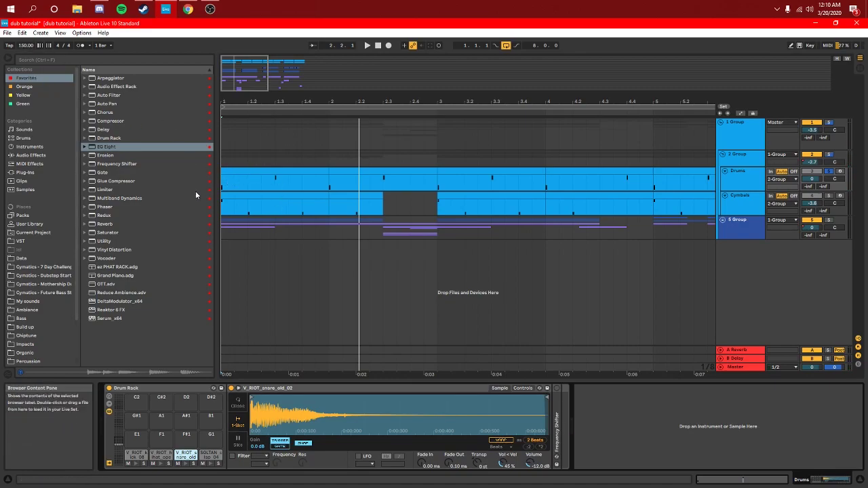
# Inspect the notes of the first Drums clip and audition the V_RIOT kick and snare pads in the Drum Rack.
pyautogui.click(227, 188)
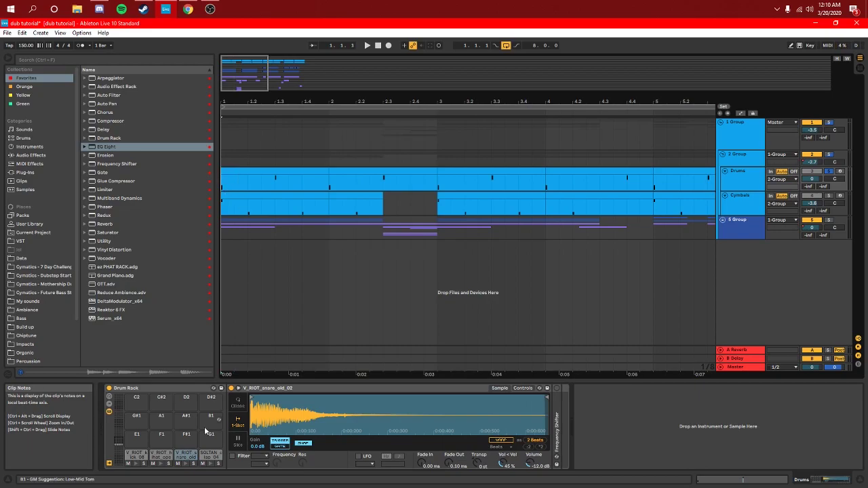
pyautogui.doubleClick(275, 169)
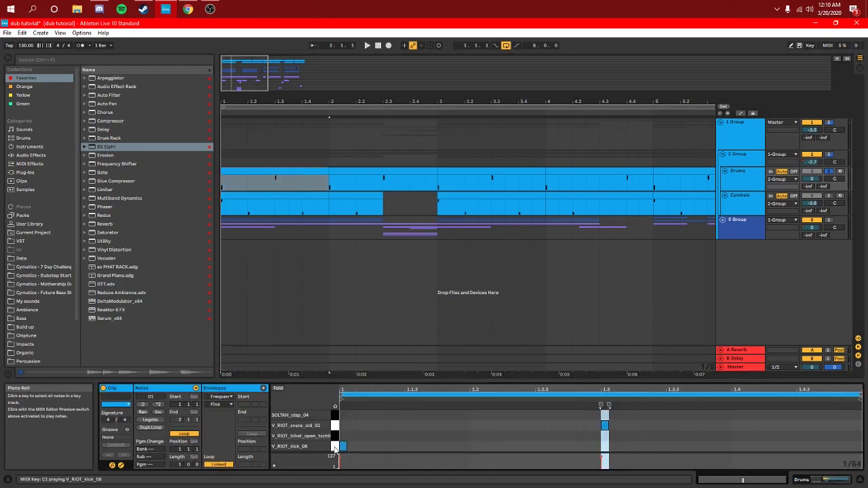
pyautogui.click(739, 187)
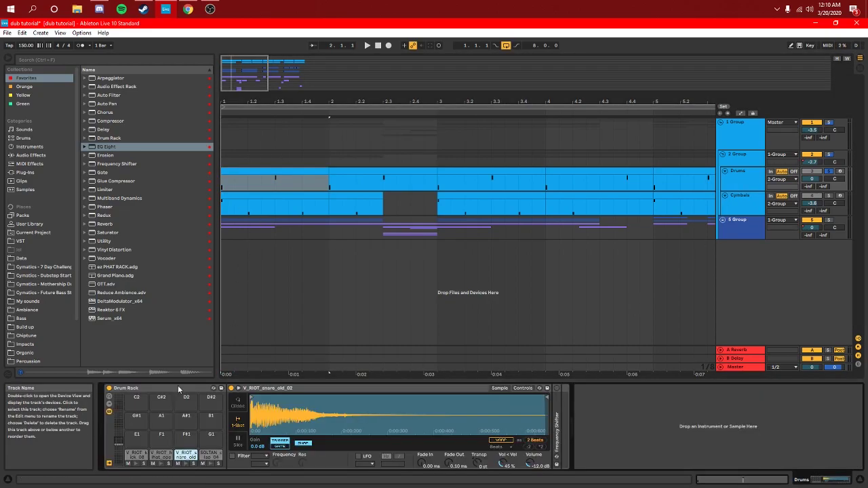
pyautogui.click(137, 465)
pyautogui.click(186, 465)
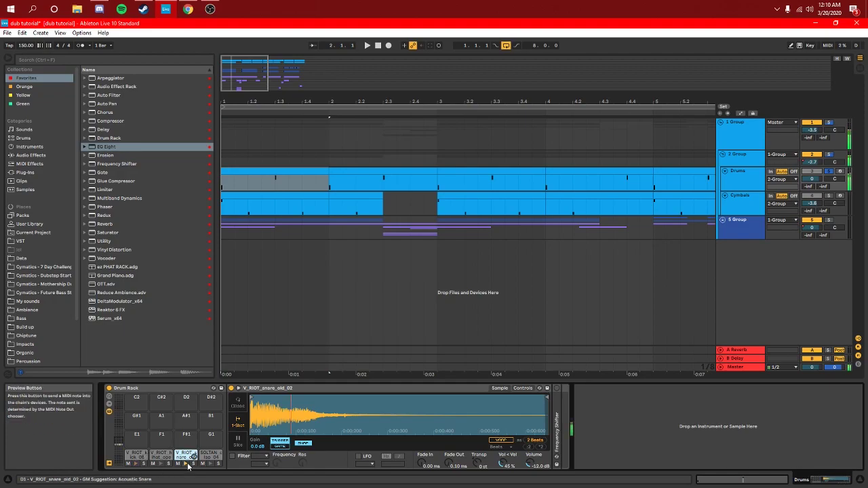
# Play the soloed Drums track from bar 4 and replay the section with all solos cleared.
pyautogui.click(334, 181)
pyautogui.moveTo(258, 87)
pyautogui.mouseDown()
pyautogui.moveTo(259, 70)
pyautogui.moveTo(256, 84)
pyautogui.mouseUp()
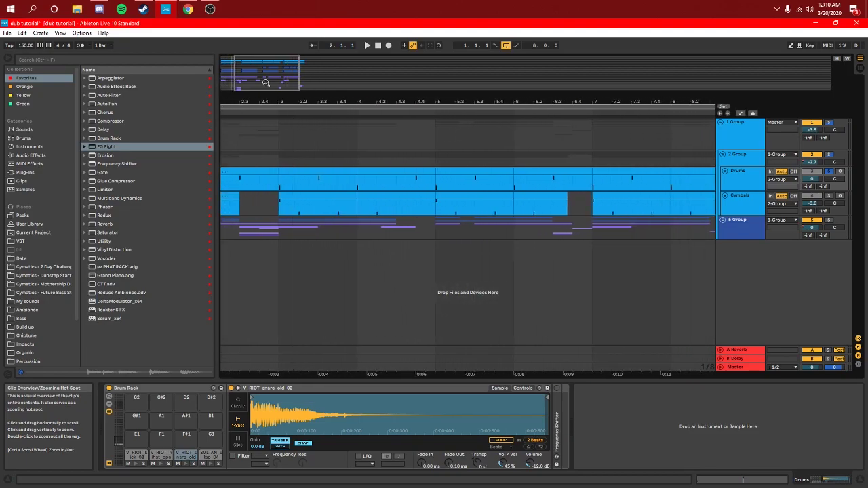
pyautogui.click(358, 184)
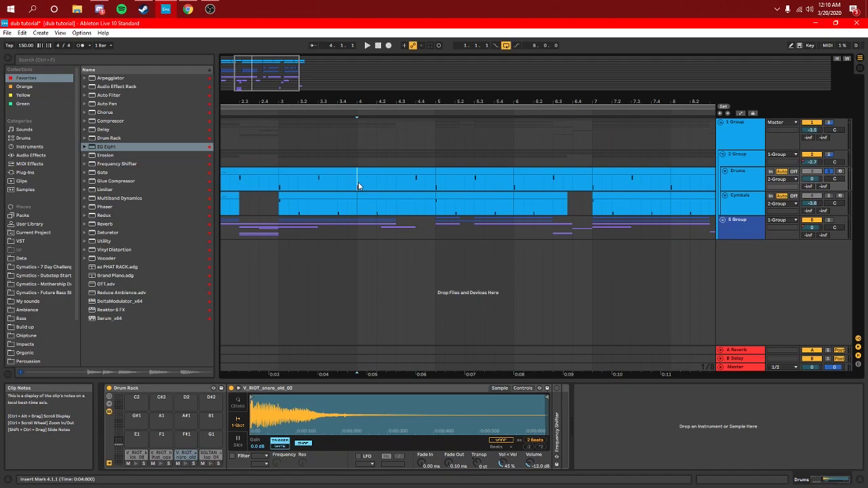
pyautogui.moveTo(396, 178)
pyautogui.mouseDown()
pyautogui.moveTo(403, 185)
pyautogui.moveTo(358, 186)
pyautogui.mouseUp()
pyautogui.click(358, 186)
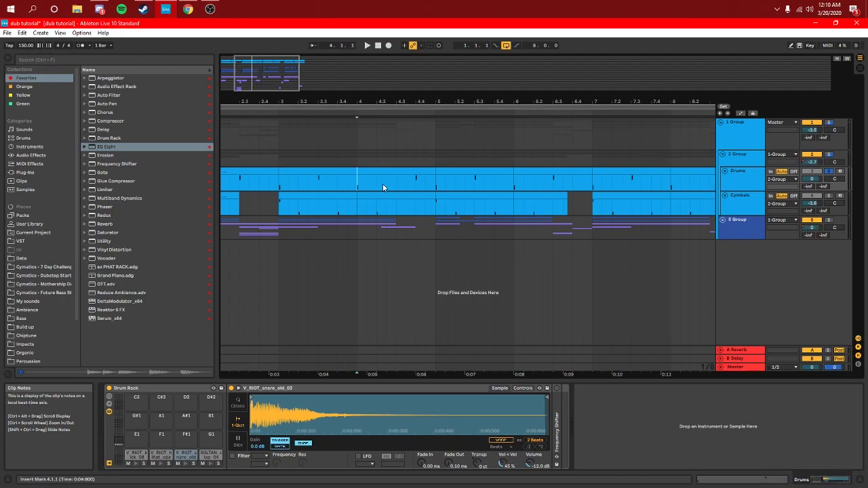
pyautogui.press('space')
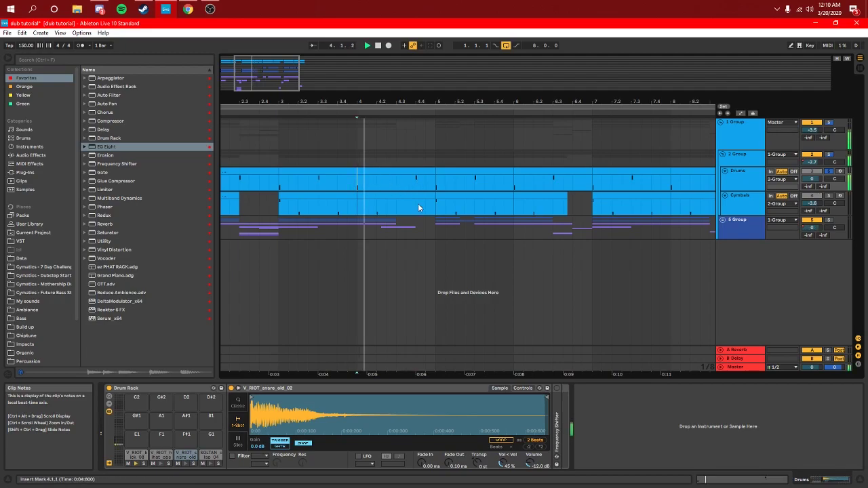
pyautogui.press('space')
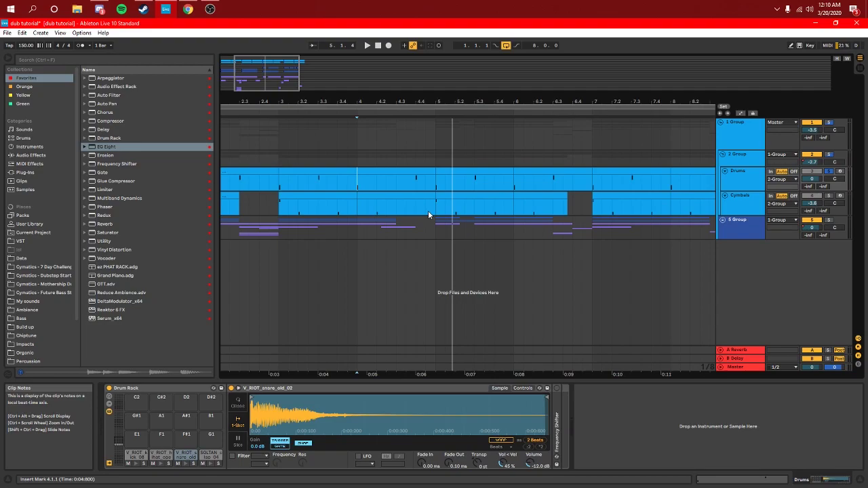
pyautogui.press('space')
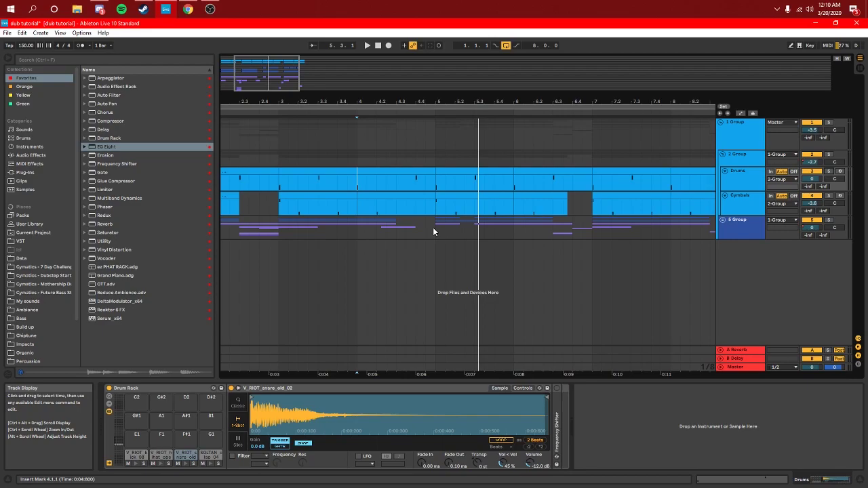
# Solo the Cymbals track and play its pattern from bar 1.
pyautogui.click(436, 229)
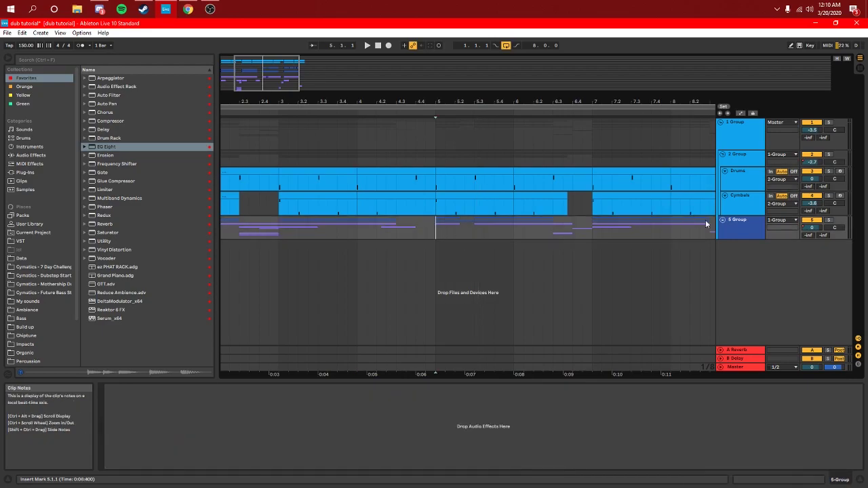
pyautogui.press('-')
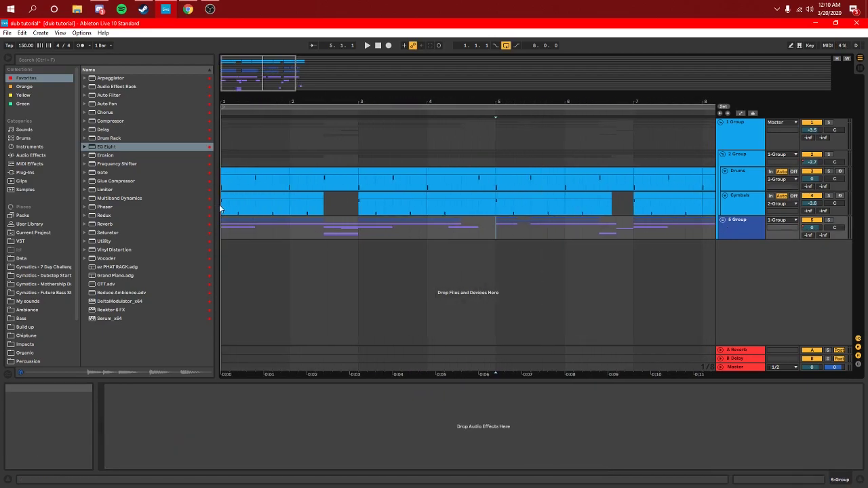
pyautogui.click(740, 205)
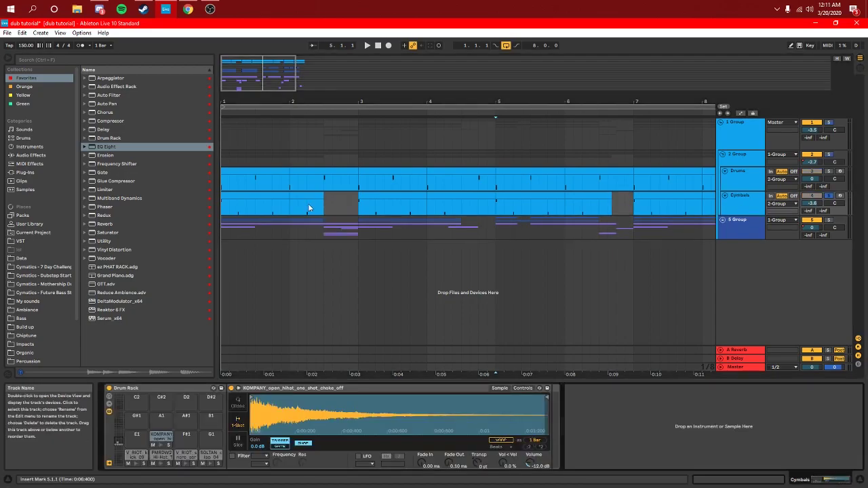
pyautogui.click(236, 209)
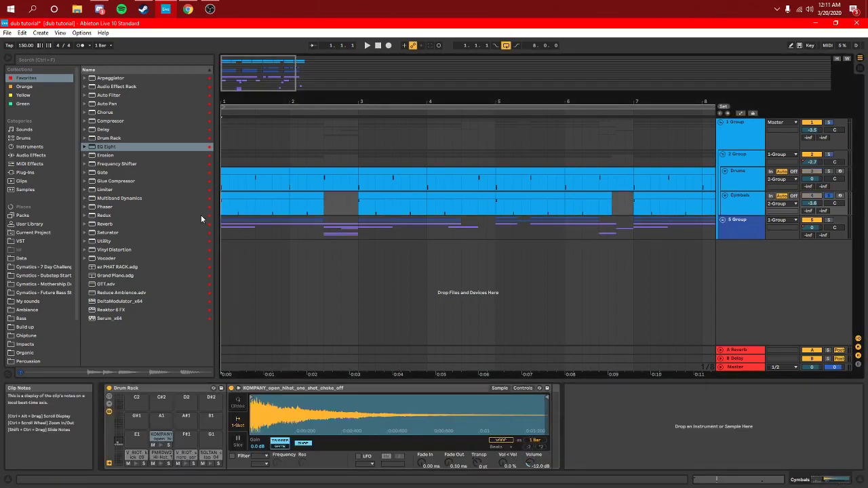
pyautogui.press('space')
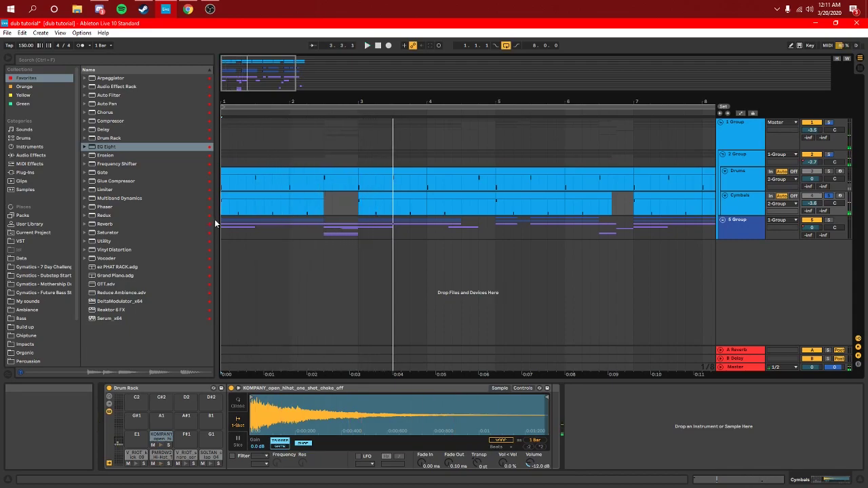
pyautogui.click(731, 205)
pyautogui.doubleClick(732, 206)
# Expand 5 Group and place the insert marker at bar 1 on the 8 Audio bass track.
pyautogui.moveTo(257, 74)
pyautogui.mouseDown()
pyautogui.moveTo(245, 95)
pyautogui.moveTo(247, 68)
pyautogui.mouseUp()
pyautogui.click(722, 220)
pyautogui.scroll(-1, 657, 263)
pyautogui.scroll(-3, 657, 258)
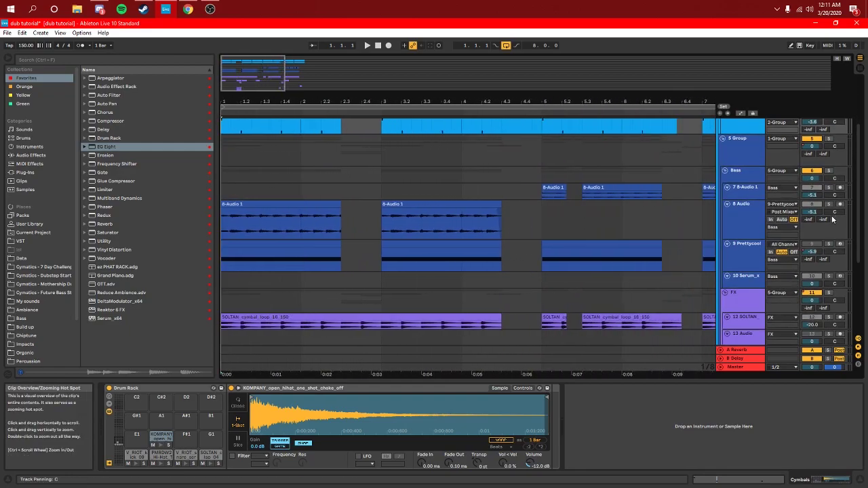
pyautogui.scroll(3, 802, 234)
pyautogui.scroll(-3, 802, 235)
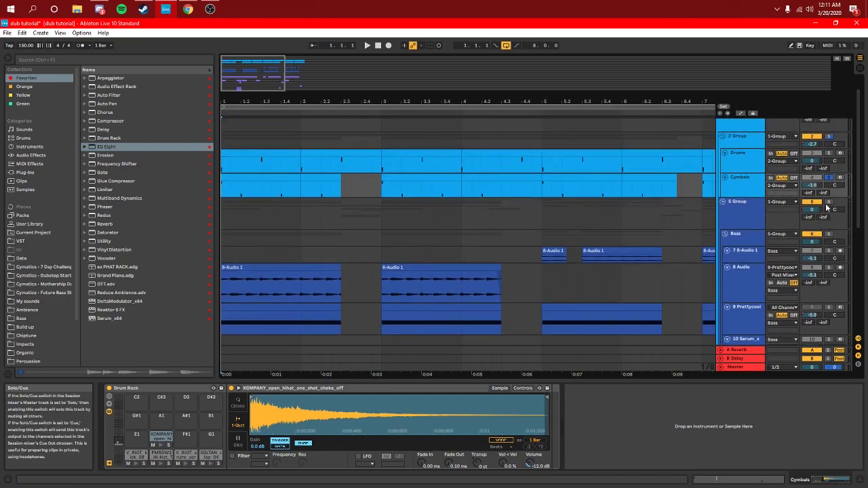
pyautogui.scroll(-1, 509, 238)
pyautogui.click(380, 222)
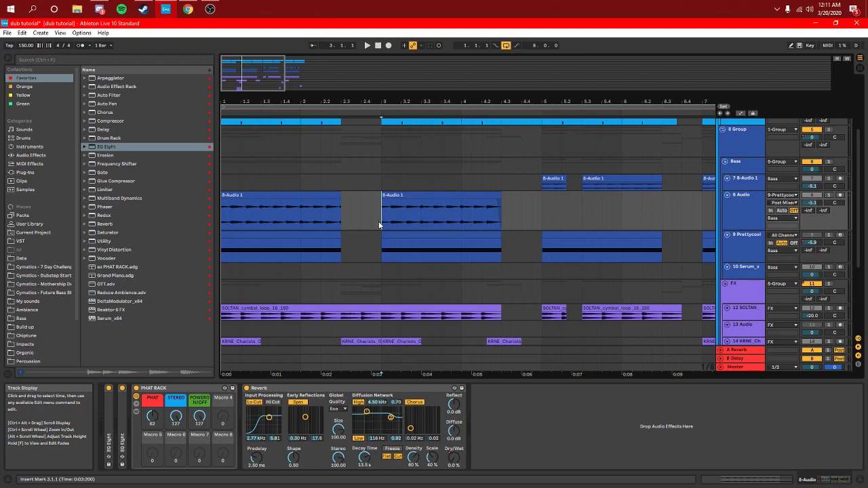
pyautogui.click(224, 219)
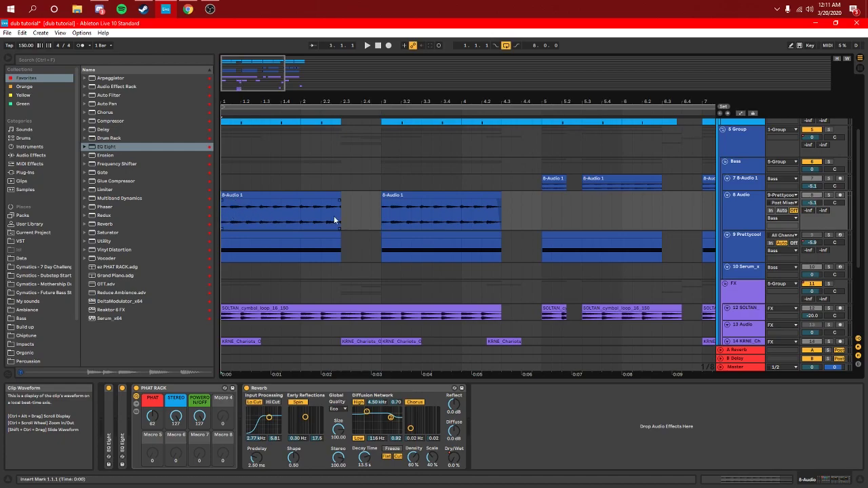
# Solo the 9 Prettycool track and bypass its four effects after Serum to hear the raw bass sound.
pyautogui.click(834, 234)
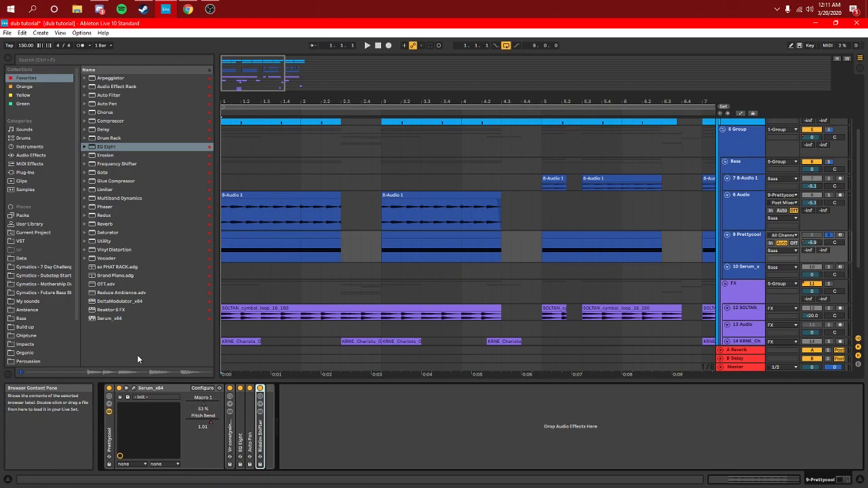
pyautogui.click(229, 387)
pyautogui.click(240, 388)
pyautogui.click(249, 388)
pyautogui.click(260, 388)
pyautogui.press('space')
pyautogui.press('space')
# Toggle the 9 Prettycool track's effects again and play the bass to compare the processed sound.
pyautogui.click(229, 389)
pyautogui.click(240, 389)
pyautogui.click(249, 388)
pyautogui.press('space')
pyautogui.press('space')
pyautogui.click(259, 388)
pyautogui.click(229, 389)
pyautogui.click(240, 388)
pyautogui.click(249, 388)
pyautogui.click(259, 388)
# Select the time range from 1.1.1 to 2.3.3 over the first clip on the 8 Audio track.
pyautogui.moveTo(225, 214); pyautogui.dragTo(351, 204)
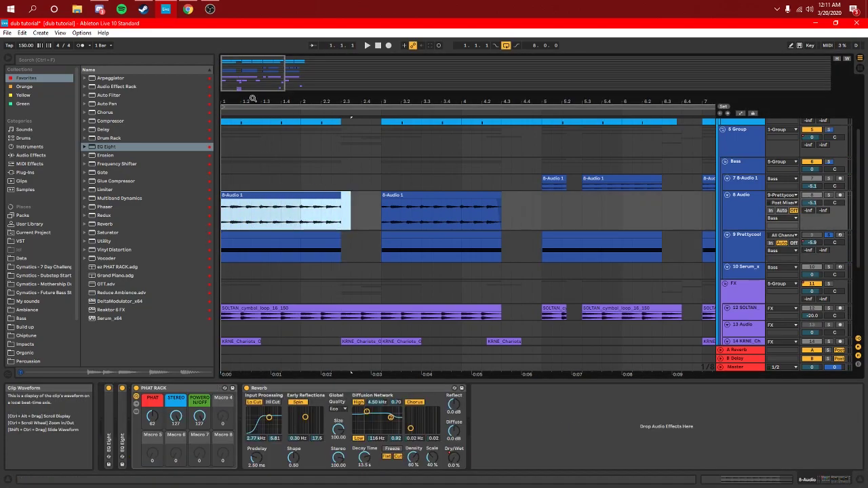
pyautogui.press('+')
pyautogui.scroll(-3, 542, 223)
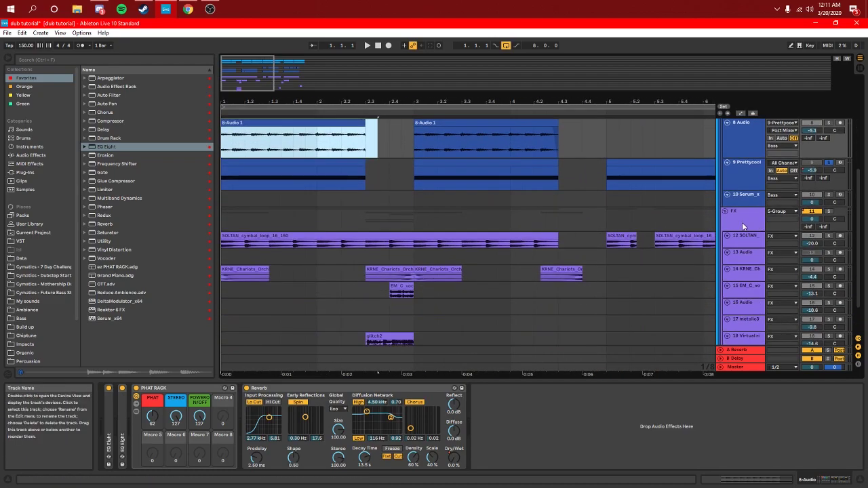
pyautogui.scroll(3, 730, 259)
# Select and solo the 12 SOLTAN cymbal loop track, and clear all active solos.
pyautogui.click(738, 288)
pyautogui.click(736, 301)
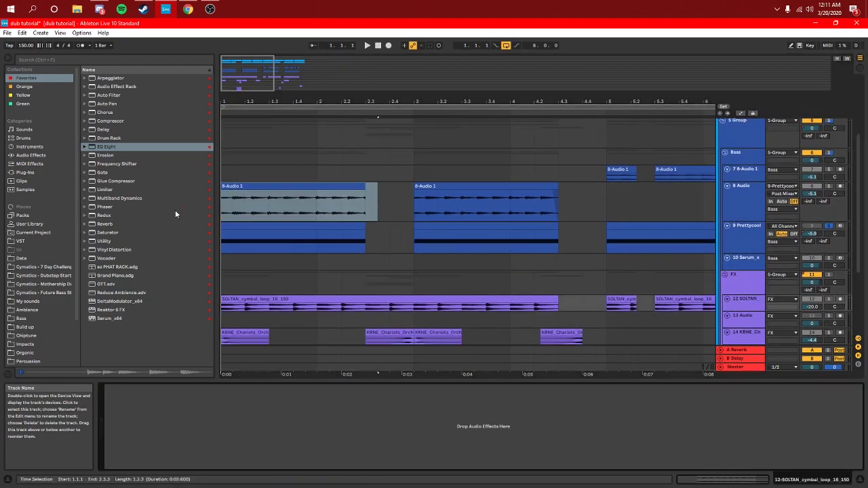
pyautogui.scroll(-2, 239, 217)
pyautogui.scroll(-3, 239, 217)
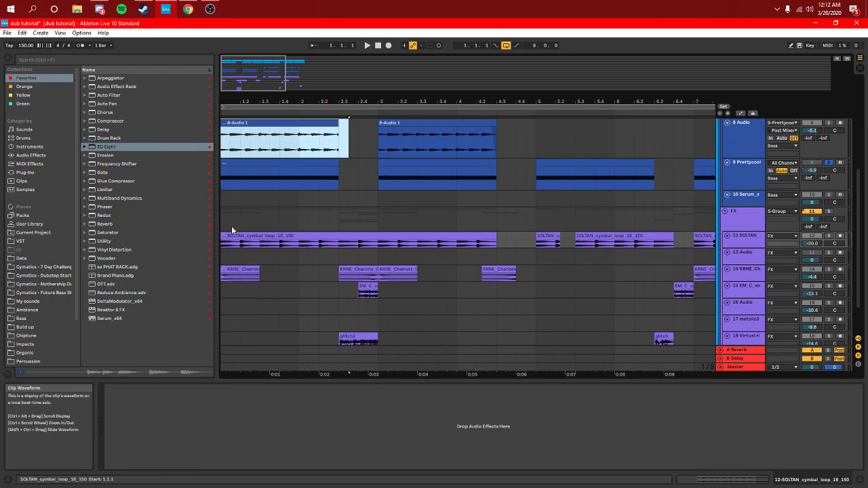
pyautogui.press('+')
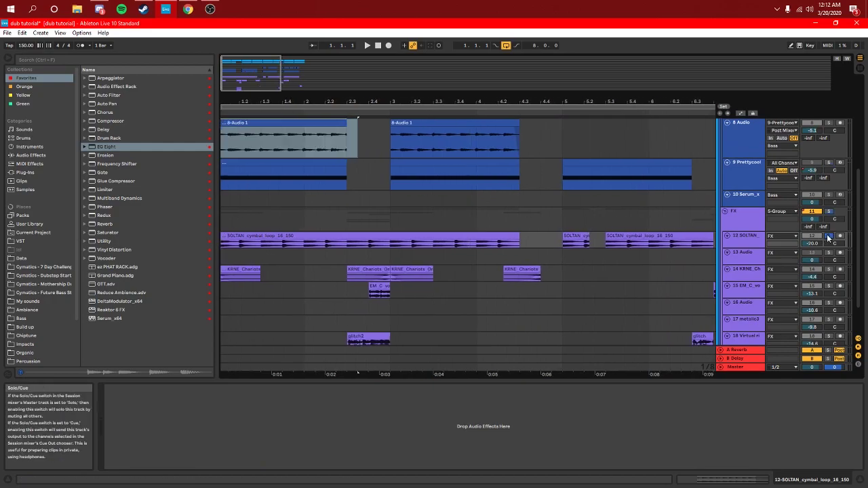
pyautogui.scroll(1, 740, 243)
pyautogui.scroll(5, 740, 245)
pyautogui.scroll(-7, 732, 184)
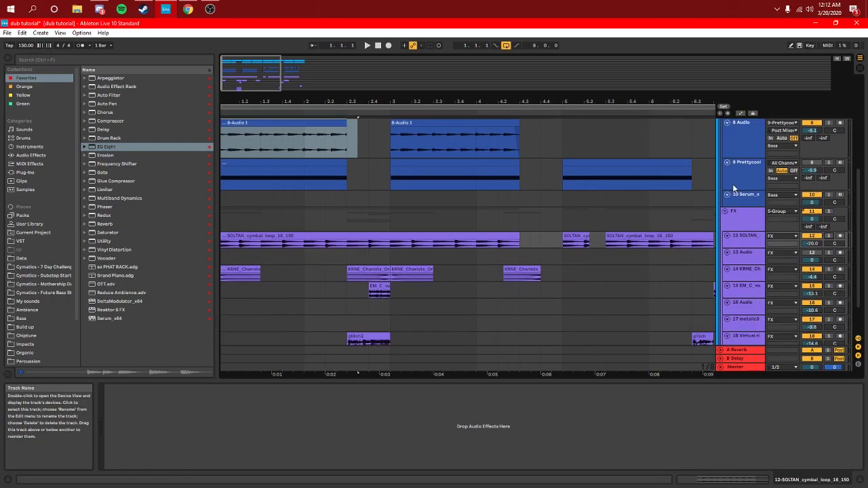
# Solo the 12 SOLTAN cymbal loop track, play it from the start of the arrangement, and clear its solo.
pyautogui.click(828, 218)
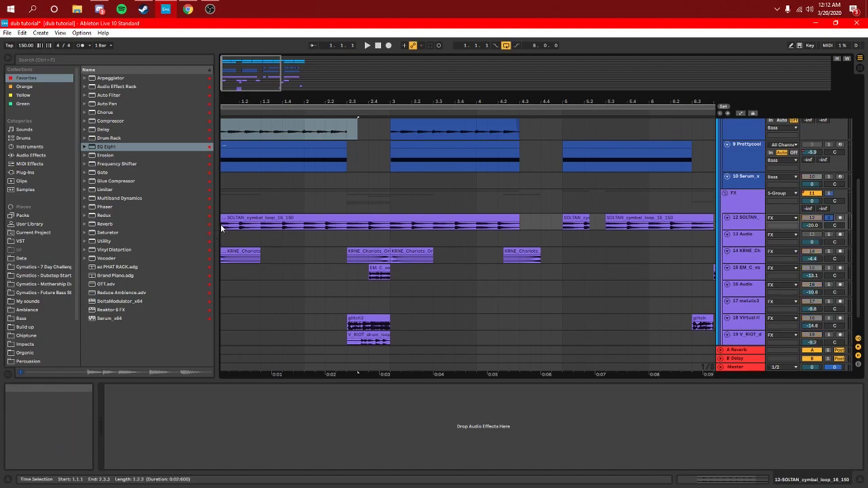
pyautogui.moveTo(234, 71); pyautogui.dragTo(230, 63)
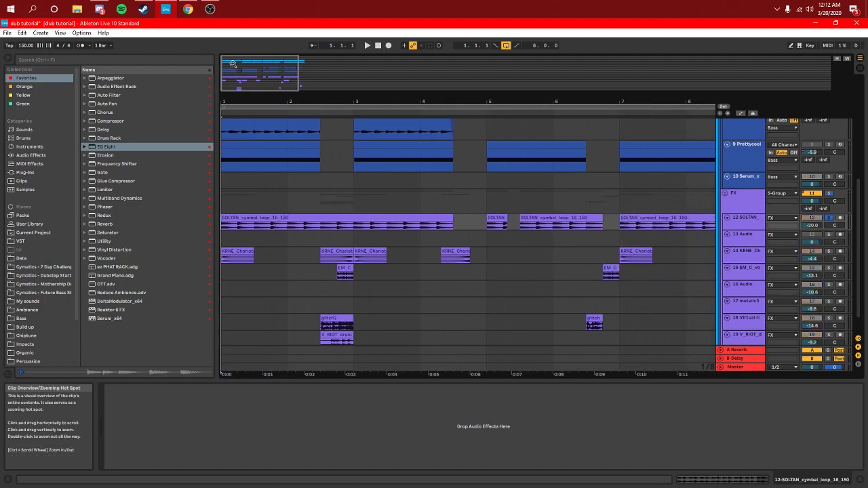
pyautogui.press('space')
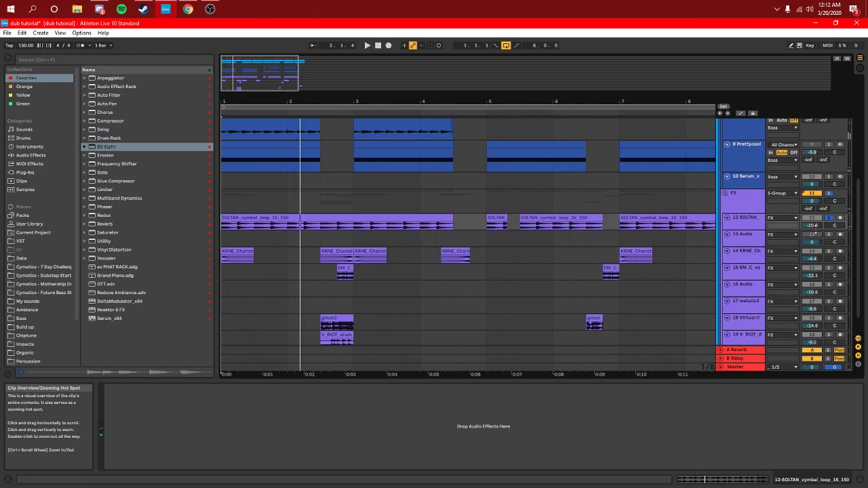
pyautogui.click(829, 218)
# Solo the 14 KRNE orchestral crash track and increase its height so its waveforms and fades show clearly.
pyautogui.scroll(-2, 543, 234)
pyautogui.moveTo(278, 75); pyautogui.dragTo(234, 80)
pyautogui.click(222, 238)
pyautogui.click(223, 238)
pyautogui.click(828, 229)
pyautogui.moveTo(741, 246); pyautogui.dragTo(741, 288)
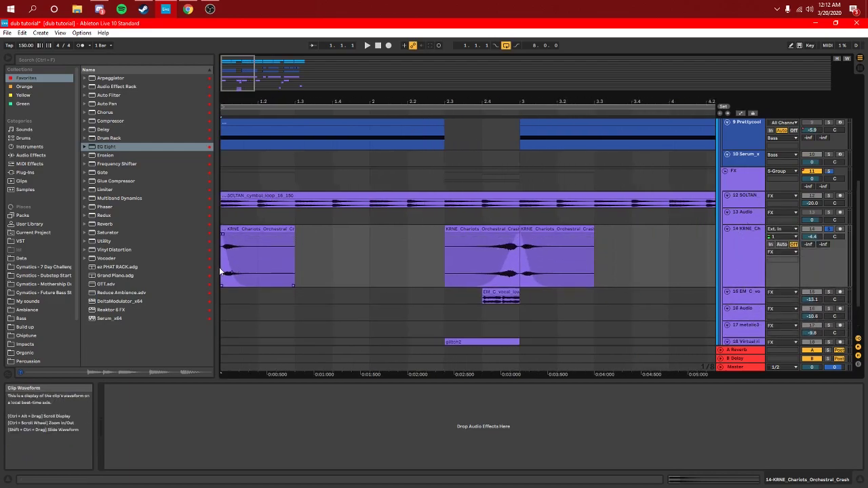
# Play the crash track from the start and from 2.3.1, and clear its solo.
pyautogui.press('space')
pyautogui.click(444, 261)
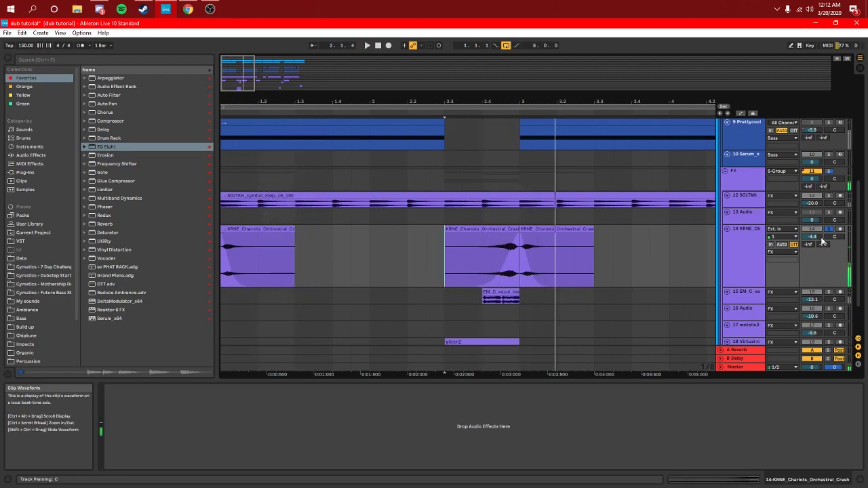
pyautogui.press('space')
pyautogui.press('space')
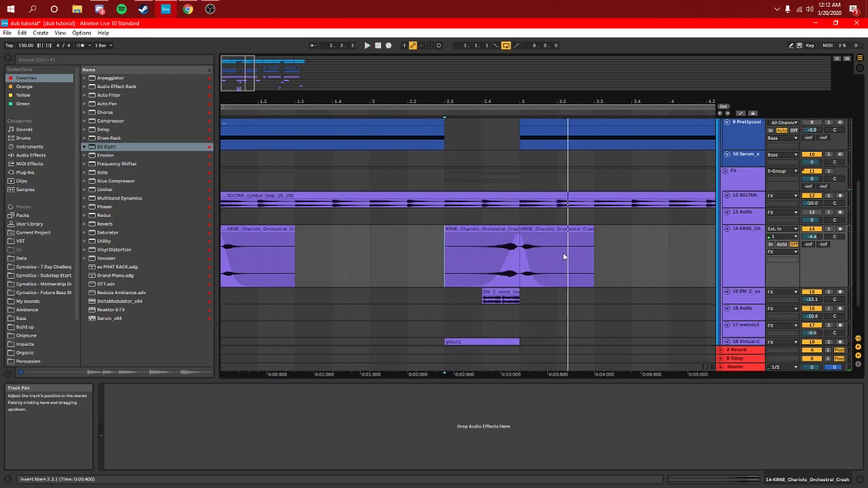
# Select the 15 EM_C vocal chop track, look over the surrounding arrangement, and solo the track.
pyautogui.scroll(-2, 545, 259)
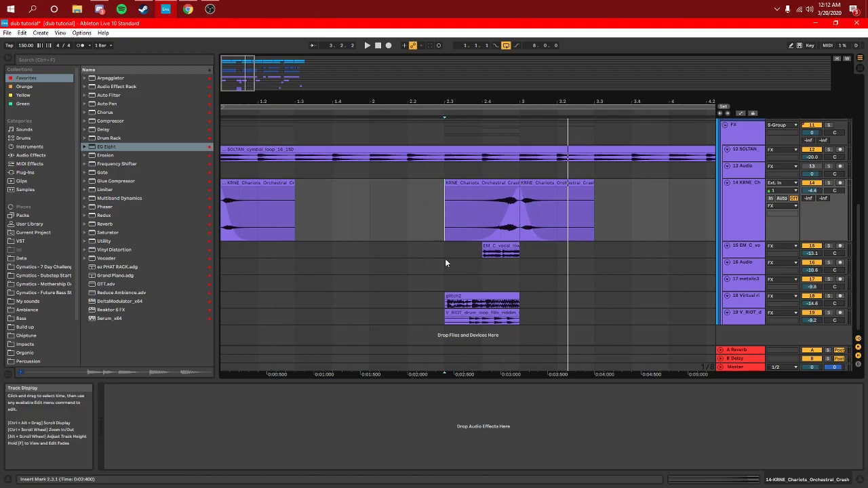
pyautogui.click(488, 251)
pyautogui.scroll(5, 472, 240)
pyautogui.scroll(-3, 283, 206)
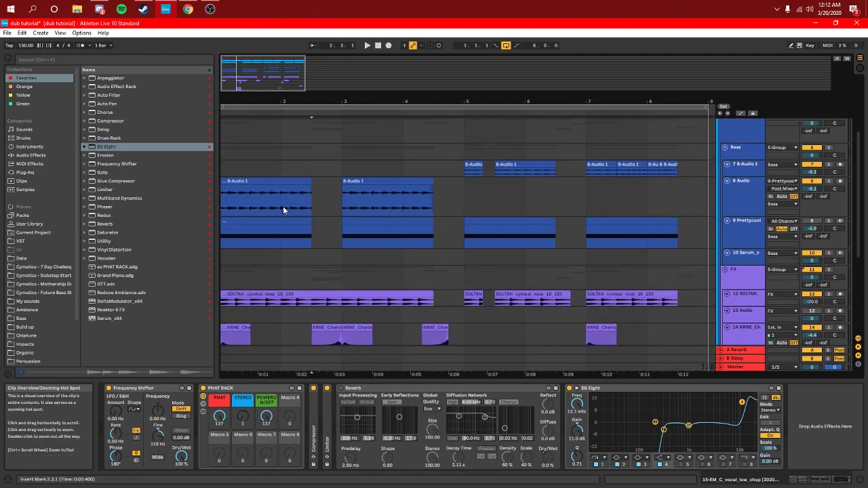
pyautogui.scroll(-4, 404, 245)
pyautogui.scroll(4, 448, 217)
pyautogui.scroll(4, 440, 255)
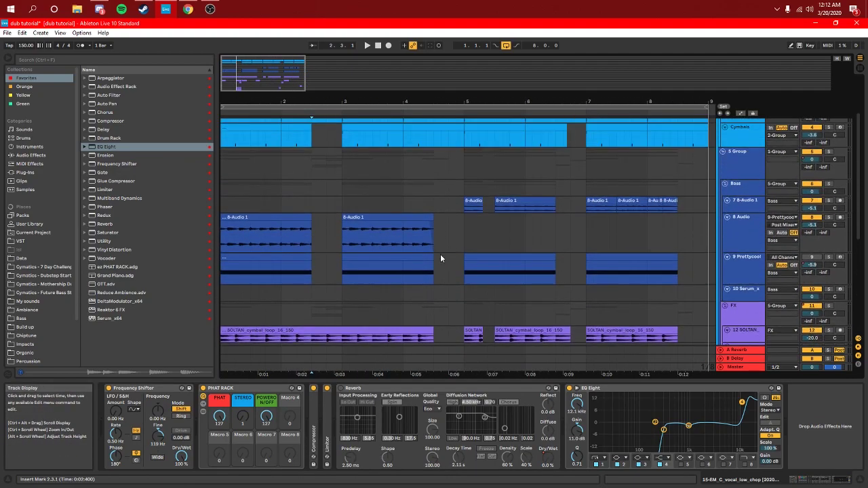
pyautogui.scroll(-7, 447, 264)
pyautogui.scroll(-3, 594, 271)
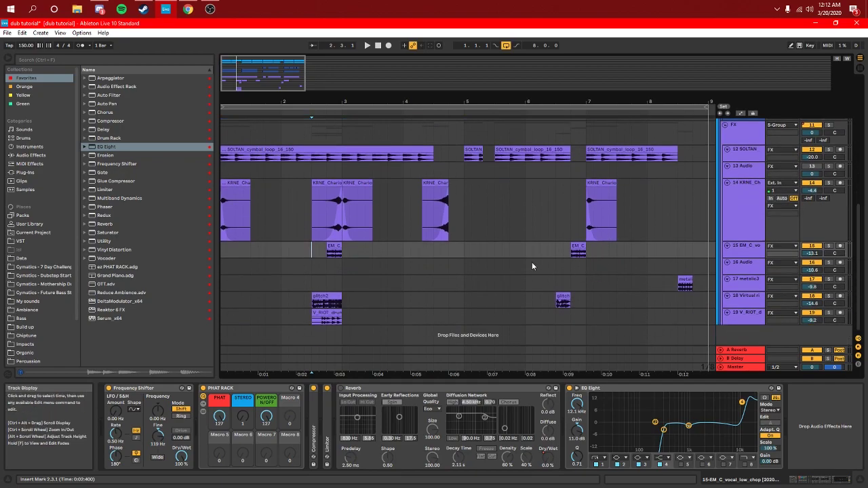
pyautogui.moveTo(278, 68); pyautogui.dragTo(275, 112)
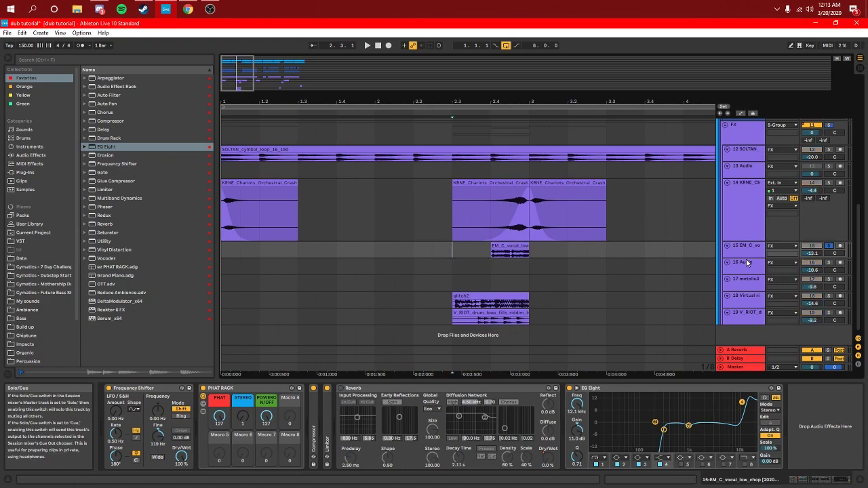
# Select the time range 2.3.1 to 3.1.1 on 5 Group, followed by the range 3.1.1 to 4.3.3.
pyautogui.scroll(3, 260, 90)
pyautogui.moveTo(259, 90); pyautogui.dragTo(260, 82)
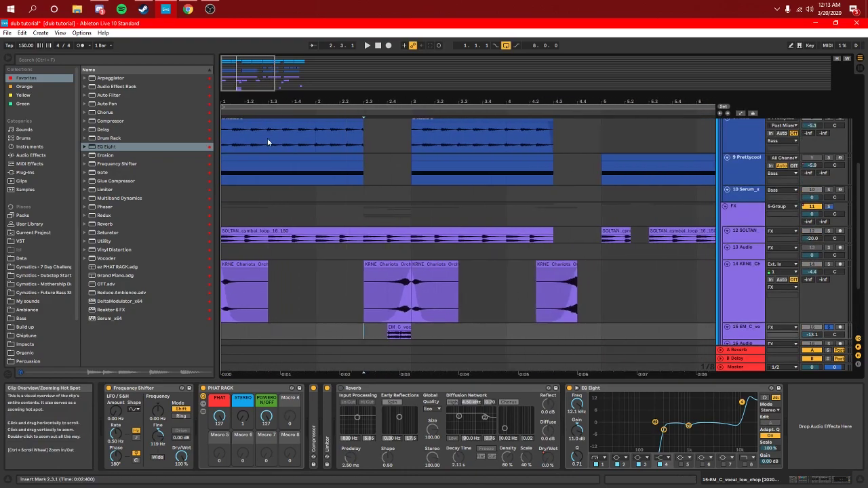
pyautogui.scroll(5, 255, 169)
pyautogui.moveTo(226, 209); pyautogui.dragTo(411, 198)
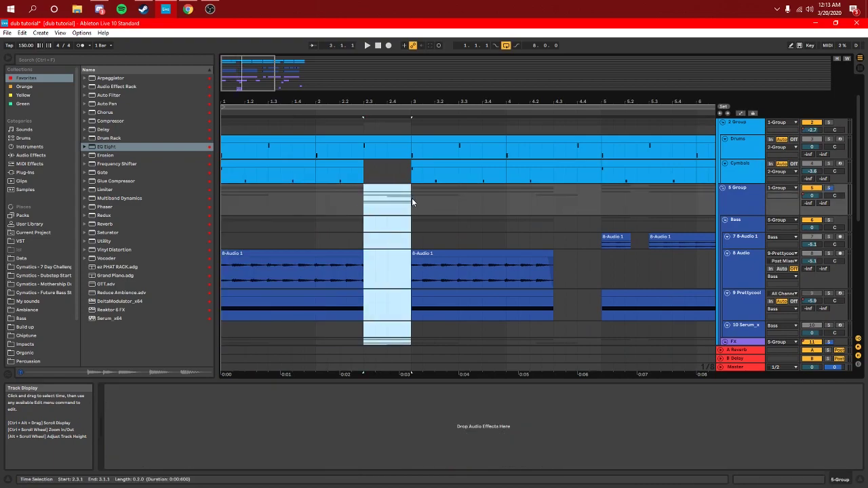
pyautogui.moveTo(411, 198); pyautogui.dragTo(565, 203)
pyautogui.moveTo(251, 101); pyautogui.dragTo(287, 204)
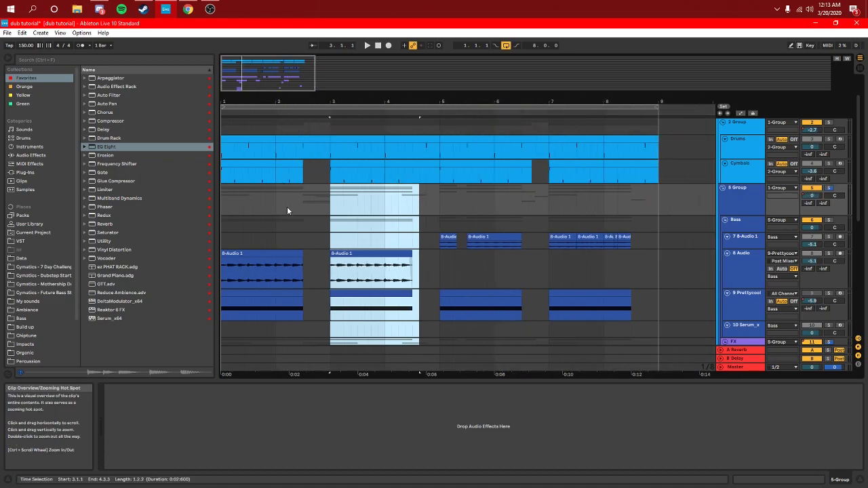
# Place the insert mark at 2.3.1 on the 15 EM_C vocal chop track.
pyautogui.scroll(-8, 278, 209)
pyautogui.click(305, 234)
pyautogui.scroll(3, 301, 224)
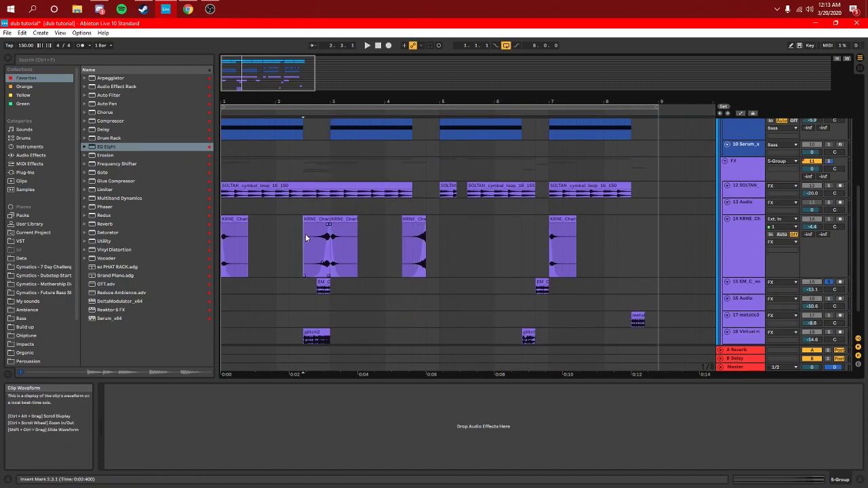
pyautogui.scroll(-4, 296, 206)
pyautogui.moveTo(247, 74); pyautogui.dragTo(241, 108)
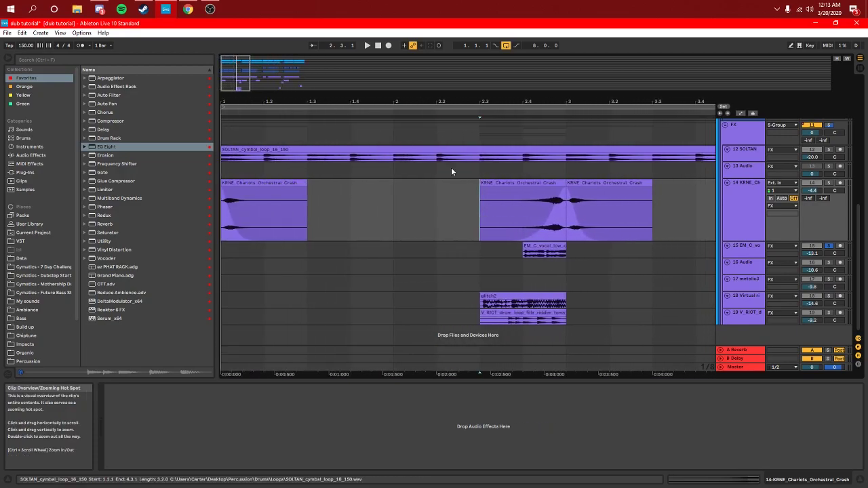
pyautogui.click(472, 256)
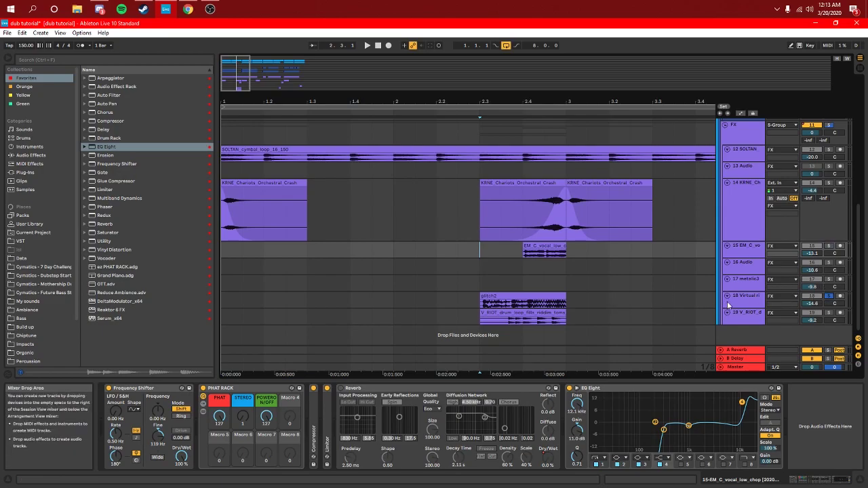
# Solo the 18 Virtual riot track, play its glitch2 clip from 2.3.1, and select the track.
pyautogui.click(725, 301)
pyautogui.press('space')
pyautogui.press('space')
pyautogui.click(325, 302)
# Browse the My sounds folder, expand its Random subfolder, and preview VOOSH6.wav.
pyautogui.scroll(-3, 54, 276)
pyautogui.click(27, 310)
pyautogui.click(33, 251)
pyautogui.click(85, 78)
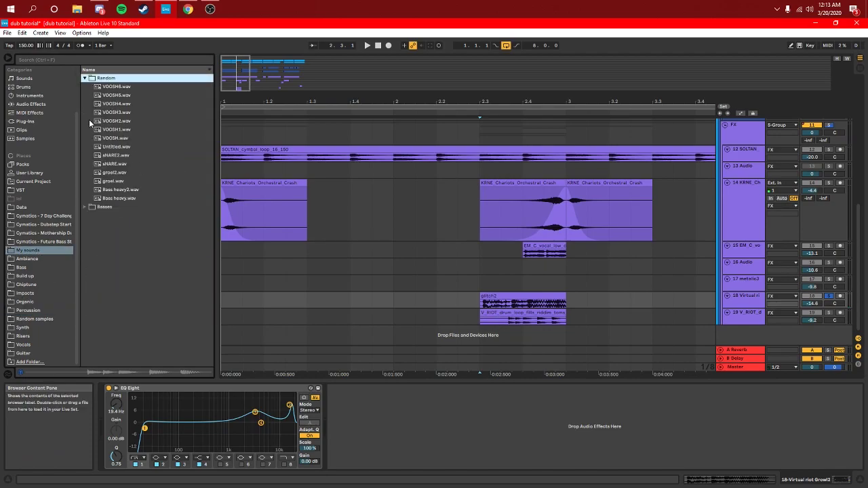
pyautogui.click(112, 87)
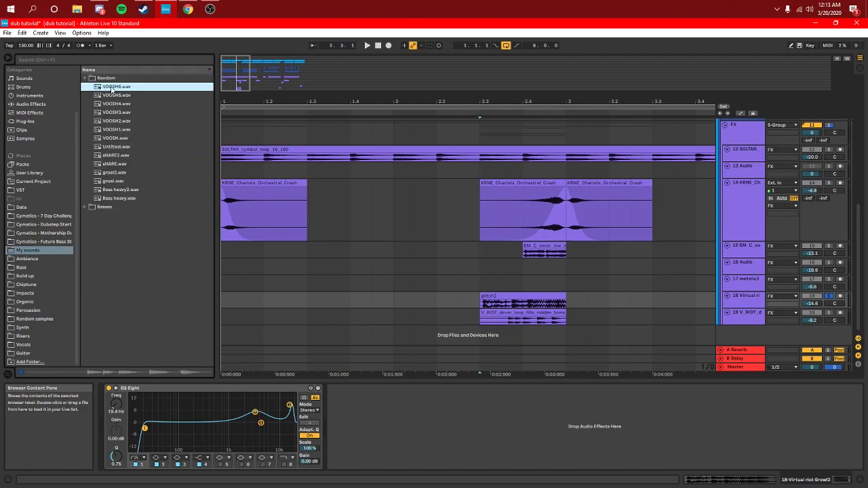
# Browse the Basses subfolders Normal and Glitches, and preview vr3.wav, vr2.wav and vr1.wav in Glitches.
pyautogui.click(84, 206)
pyautogui.click(89, 112)
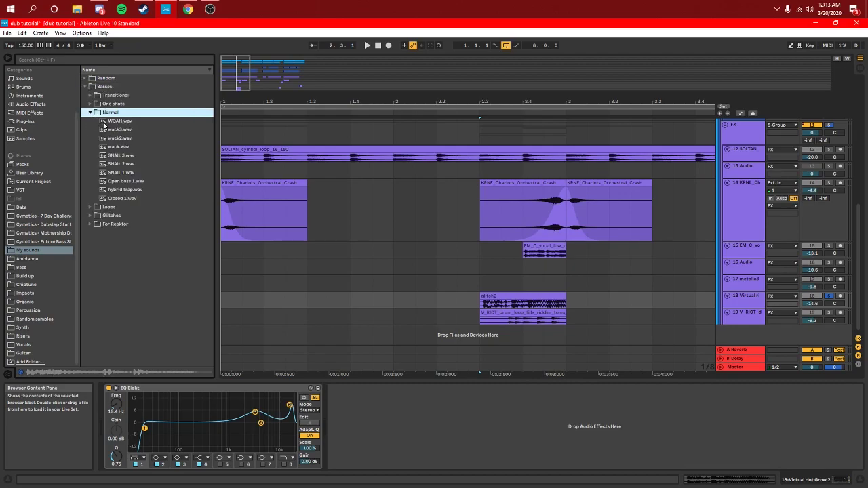
pyautogui.click(91, 214)
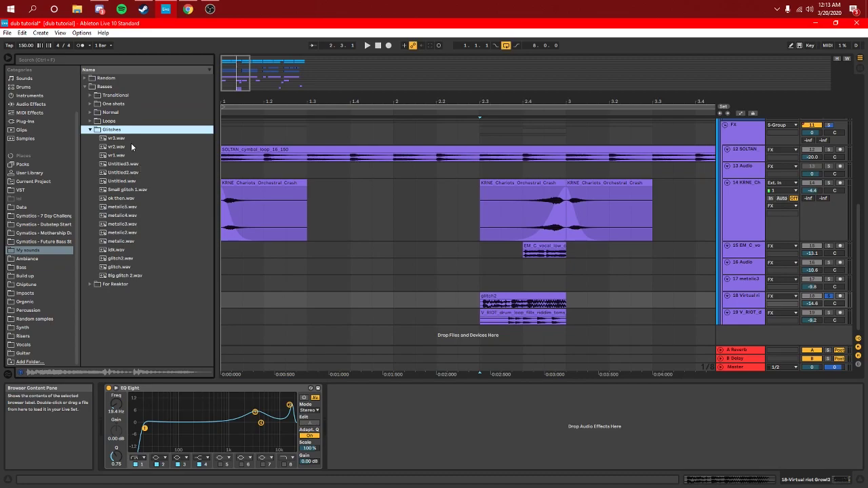
pyautogui.press('Down')
pyautogui.press('Down')
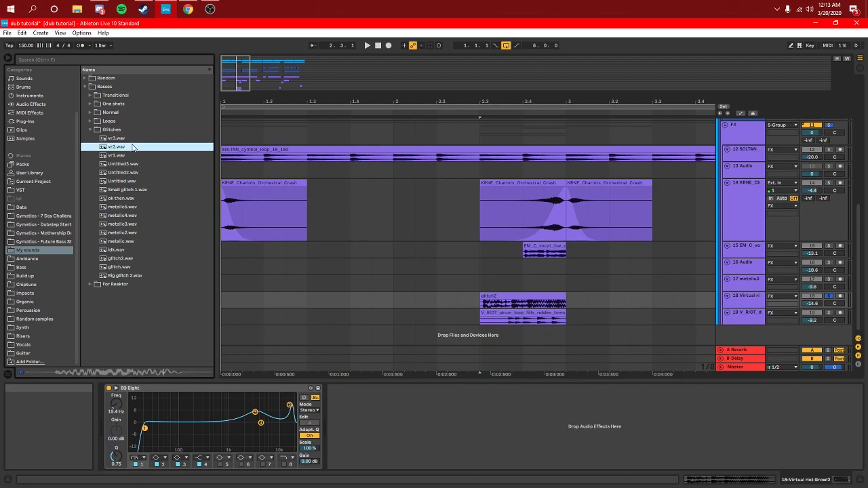
pyautogui.click(136, 156)
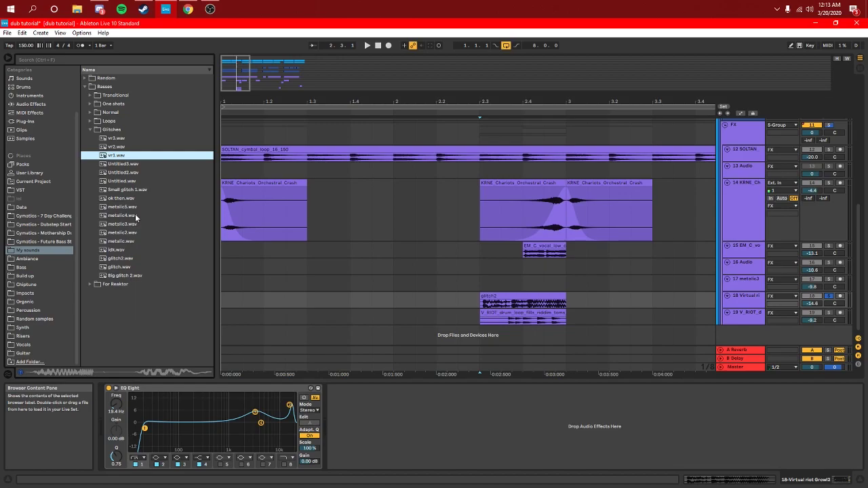
# Play the soloed glitch2 clip from 2.3.1 and clear the solo on the 18 Virtual riot track.
pyautogui.click(481, 303)
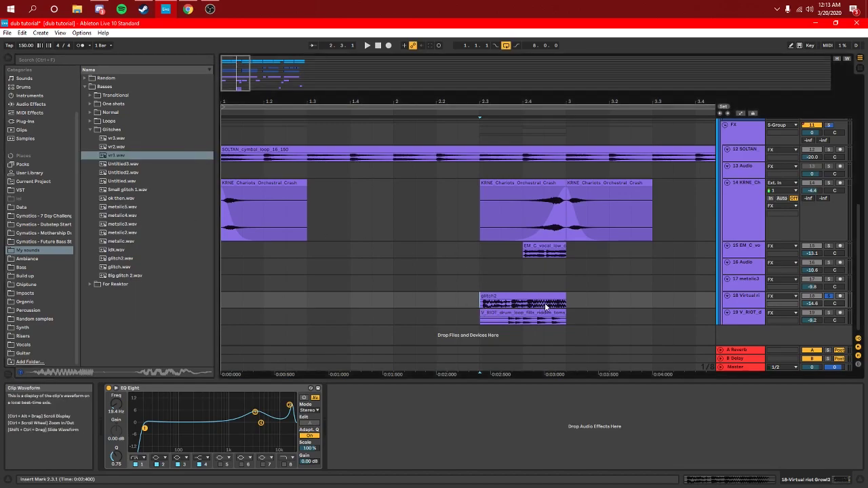
pyautogui.press('space')
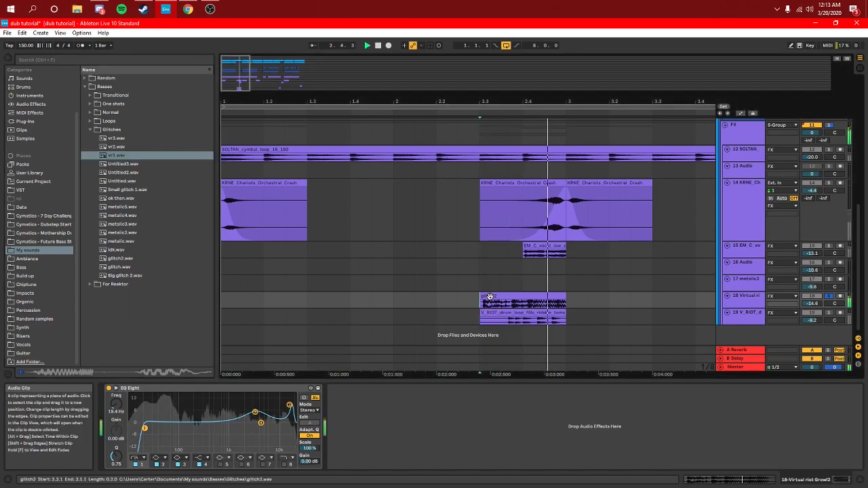
pyautogui.click(829, 297)
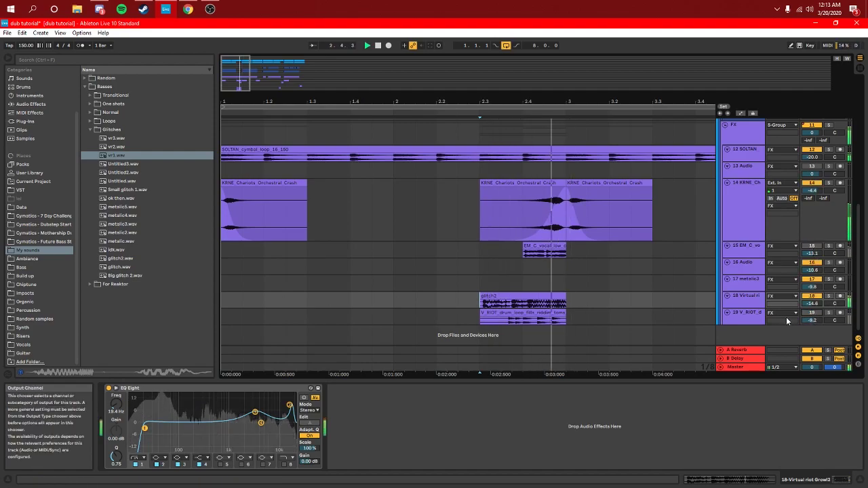
# Stop playback, reactivate tracks 15 and 19, and place the insert mark at 2.4.1 on the vocal chop track.
pyautogui.click(457, 268)
pyautogui.press('space')
pyautogui.click(742, 204)
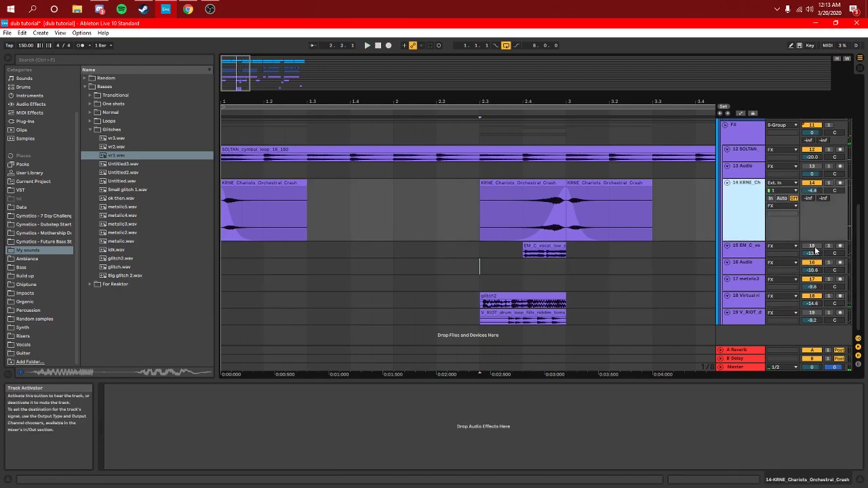
pyautogui.click(523, 256)
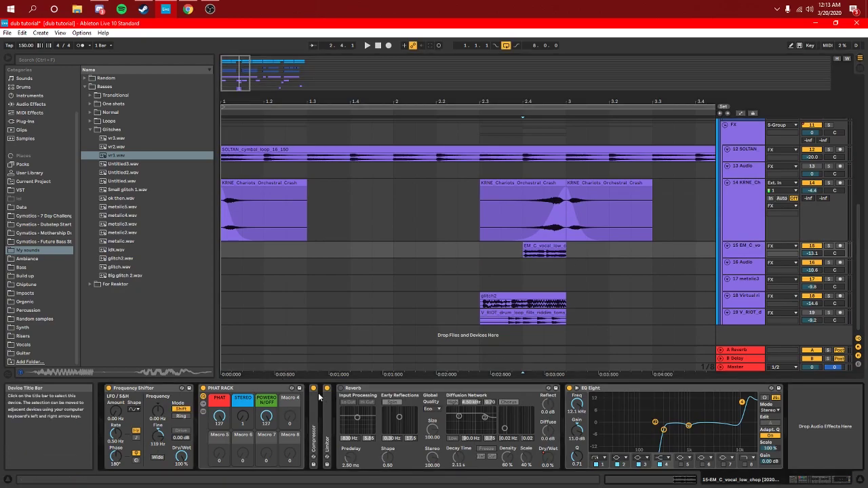
# Fold the PHAT RACK, Reverb, EQ Eight and Frequency Shifter devices on the vocal chop track.
pyautogui.doubleClick(254, 389)
pyautogui.doubleClick(254, 389)
pyautogui.doubleClick(274, 389)
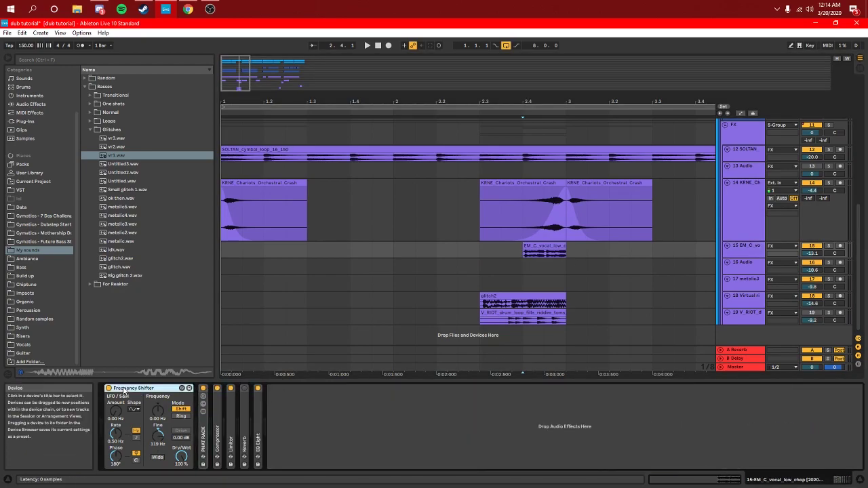
pyautogui.doubleClick(124, 389)
# Bypass all six effects on the vocal chop track and play it soloed to hear the raw sample.
pyautogui.click(108, 388)
pyautogui.click(122, 388)
pyautogui.click(137, 388)
pyautogui.click(150, 388)
pyautogui.click(164, 389)
pyautogui.click(177, 389)
pyautogui.press('space')
pyautogui.click(828, 246)
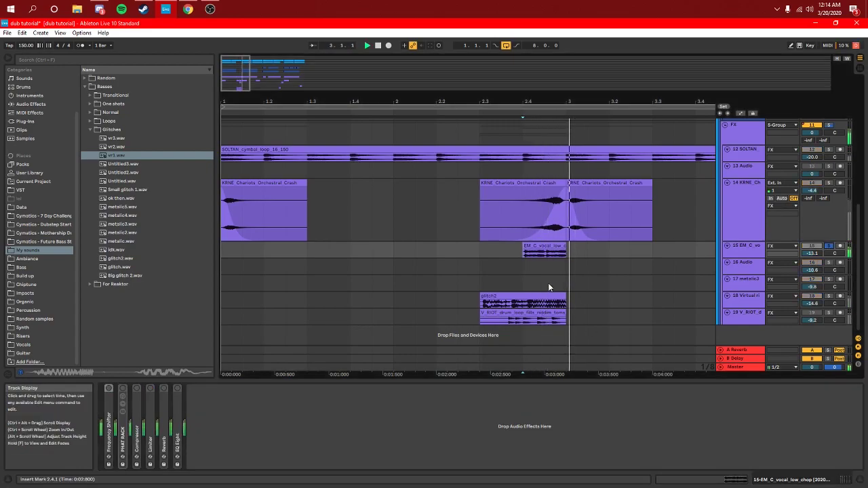
# Turn the vocal chop track's six effects back on during playback to hear the processed sound, and stop playback.
pyautogui.click(108, 389)
pyautogui.click(122, 388)
pyautogui.click(136, 389)
pyautogui.click(150, 389)
pyautogui.click(164, 389)
pyautogui.click(177, 389)
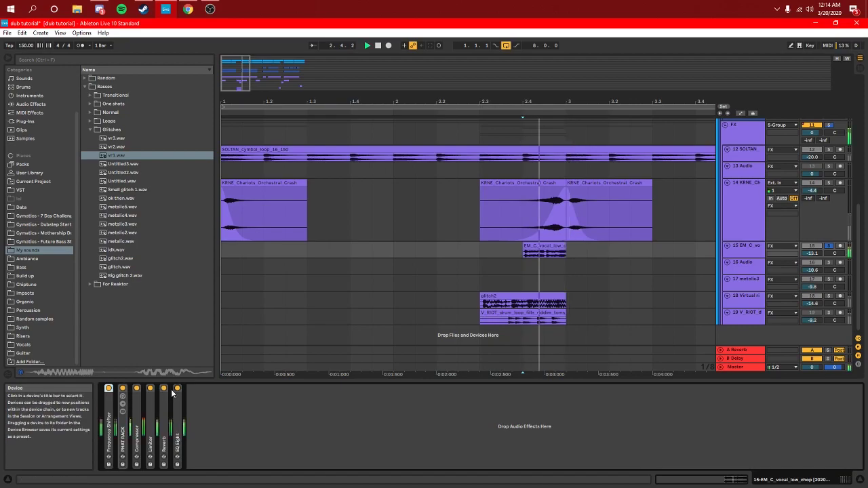
pyautogui.press('space')
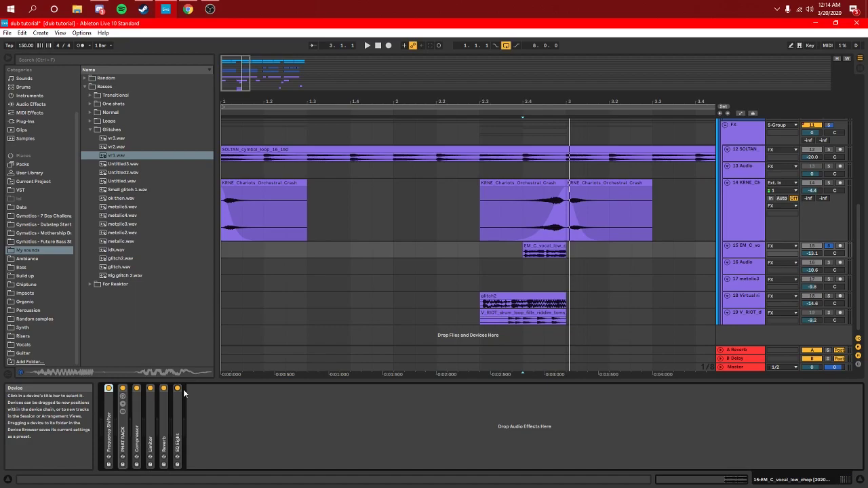
# Solo the 18 Virtual riot track, switch the solo to the 19 V_RIOT drum fill track, and play the fill.
pyautogui.click(483, 303)
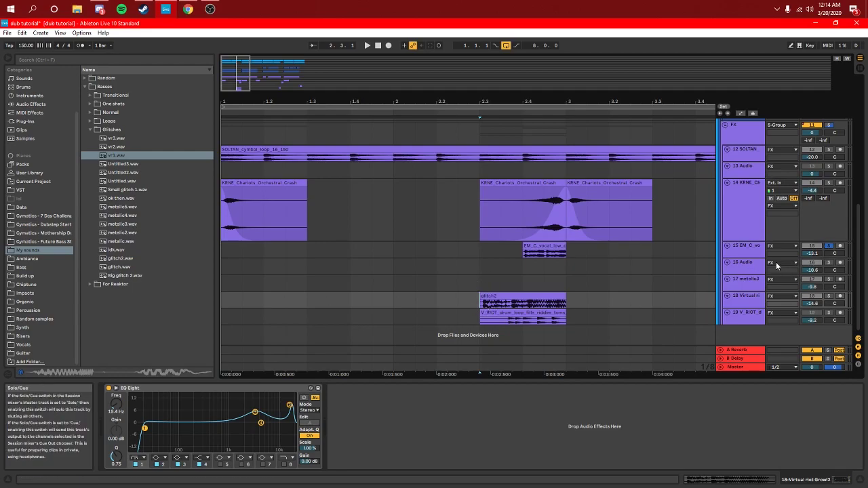
pyautogui.click(828, 296)
pyautogui.click(828, 312)
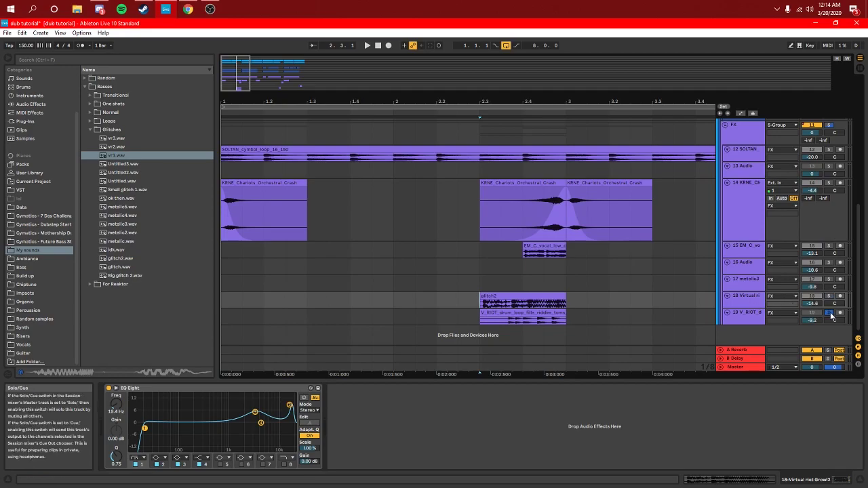
pyautogui.click(509, 322)
pyautogui.click(561, 332)
pyautogui.keyDown('ctrl'); pyautogui.scroll(-3, 314, 162); pyautogui.keyUp('ctrl')
pyautogui.scroll(5, 414, 287)
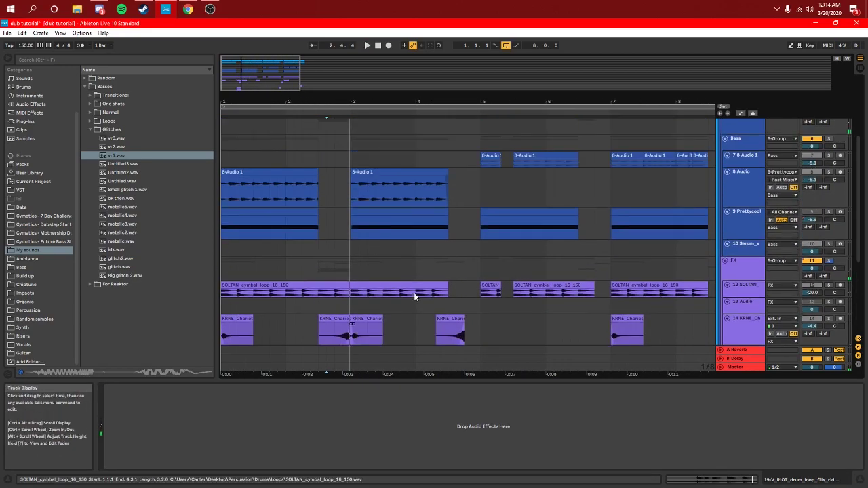
# Clear the track solo and play the full mix from the start of bar 3.
pyautogui.scroll(5, 411, 284)
pyautogui.click(447, 240)
pyautogui.scroll(-3, 447, 239)
pyautogui.scroll(-4, 632, 330)
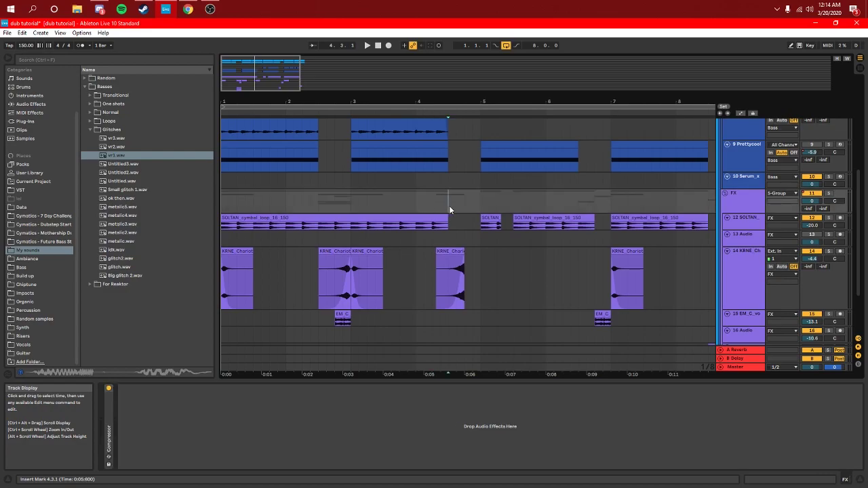
pyautogui.scroll(3, 418, 200)
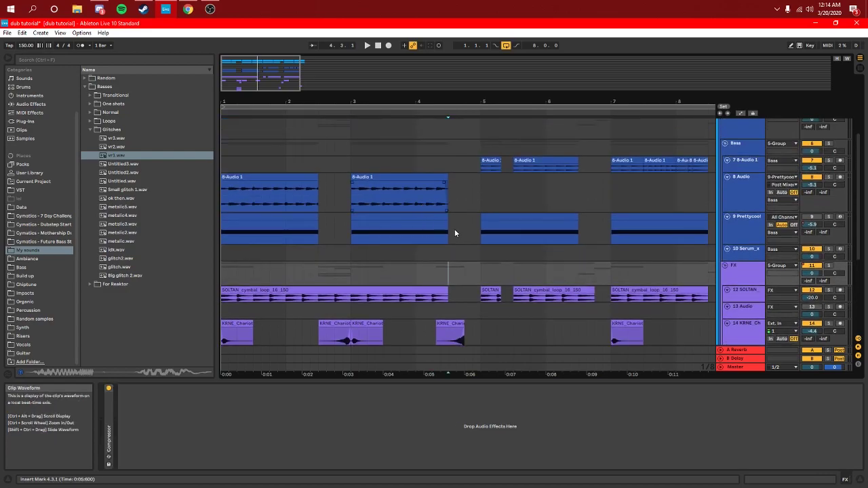
pyautogui.click(350, 253)
pyautogui.press('space')
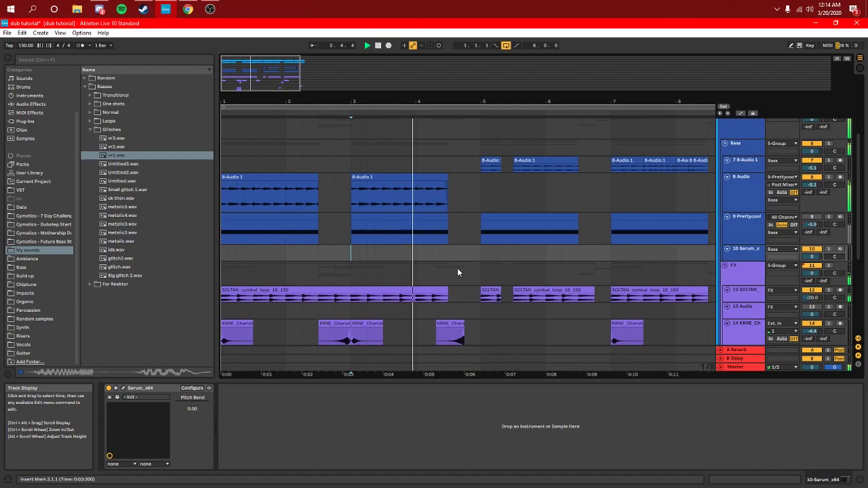
pyautogui.scroll(-3, 457, 272)
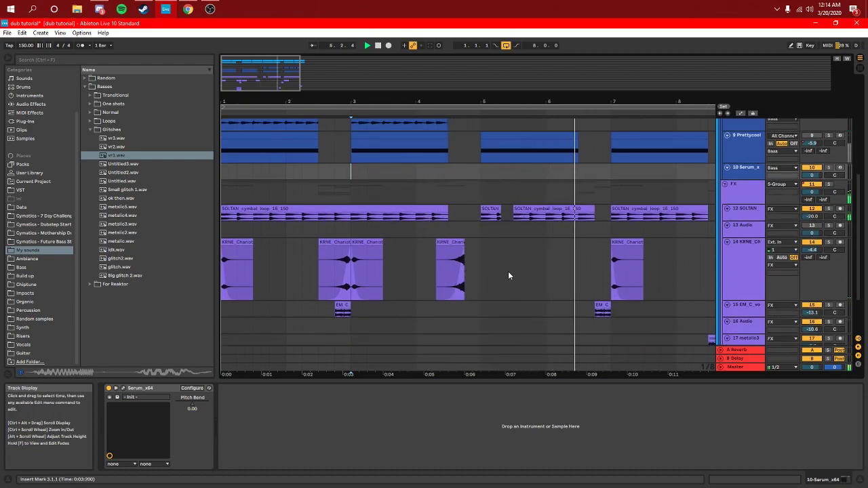
# Stop playback and play the full mix again from 5.2.1 in the bass section.
pyautogui.scroll(5, 508, 271)
pyautogui.scroll(-3, 488, 275)
pyautogui.click(480, 248)
pyautogui.scroll(3, 477, 241)
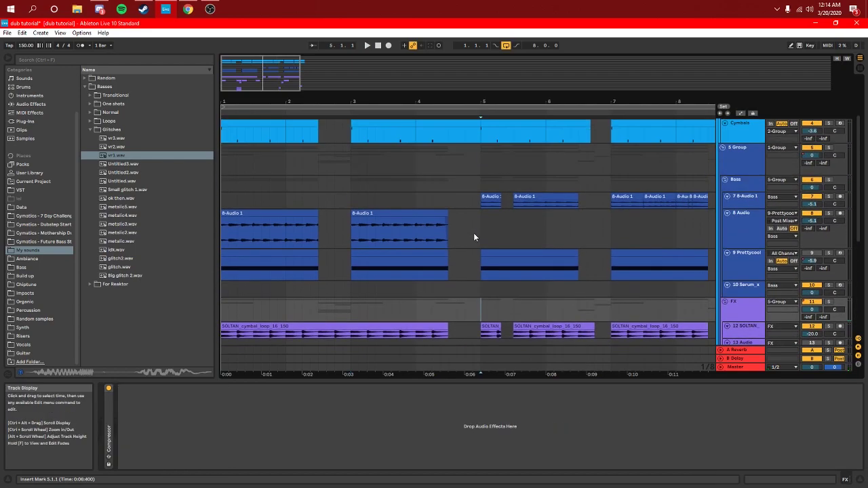
pyautogui.scroll(2, 501, 201)
pyautogui.click(495, 205)
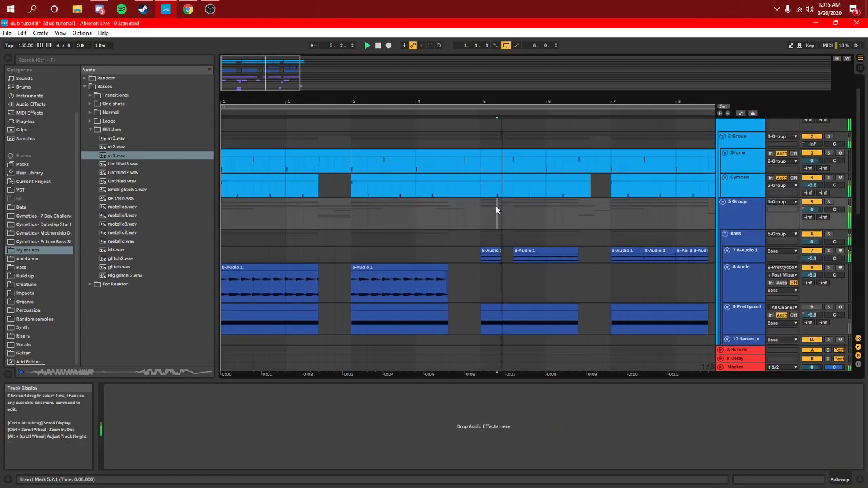
pyautogui.scroll(-1, 498, 268)
pyautogui.scroll(-3, 499, 269)
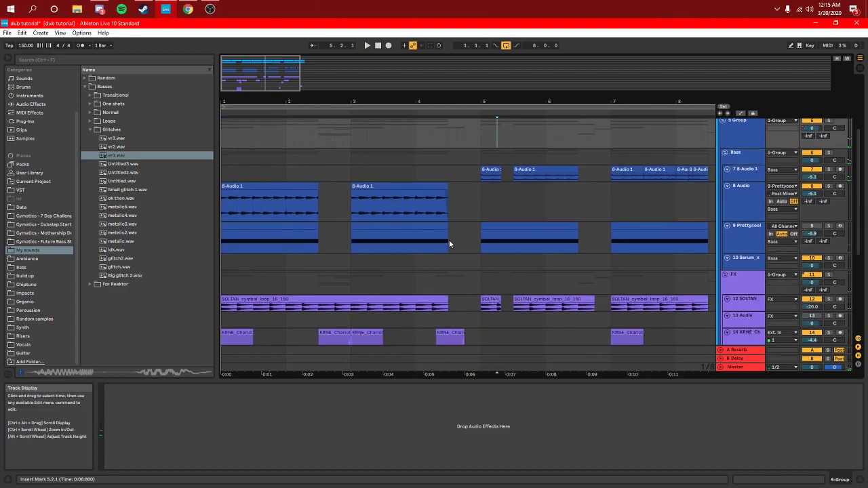
# Play the full mix from the gap at 4.3.1 and again from 4.4.1.
pyautogui.scroll(-4, 467, 267)
pyautogui.click(513, 189)
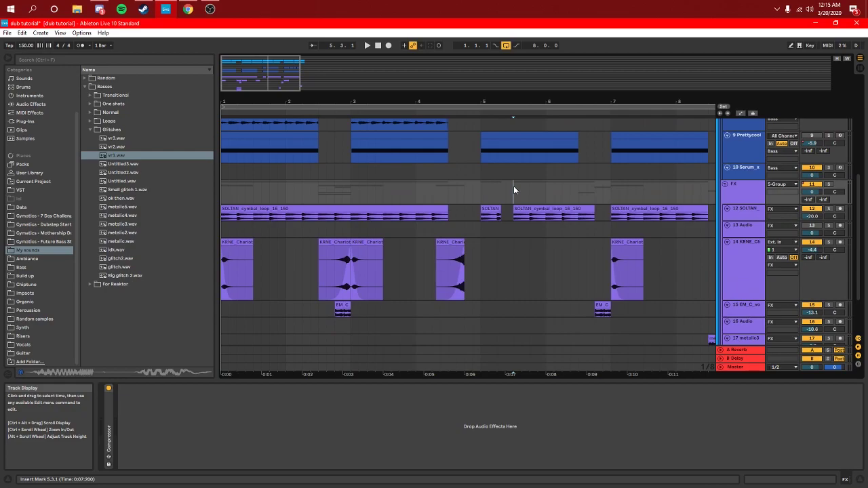
pyautogui.click(450, 199)
pyautogui.press('space')
pyautogui.scroll(2, 479, 246)
pyautogui.click(467, 244)
pyautogui.press('space')
pyautogui.scroll(5, 467, 231)
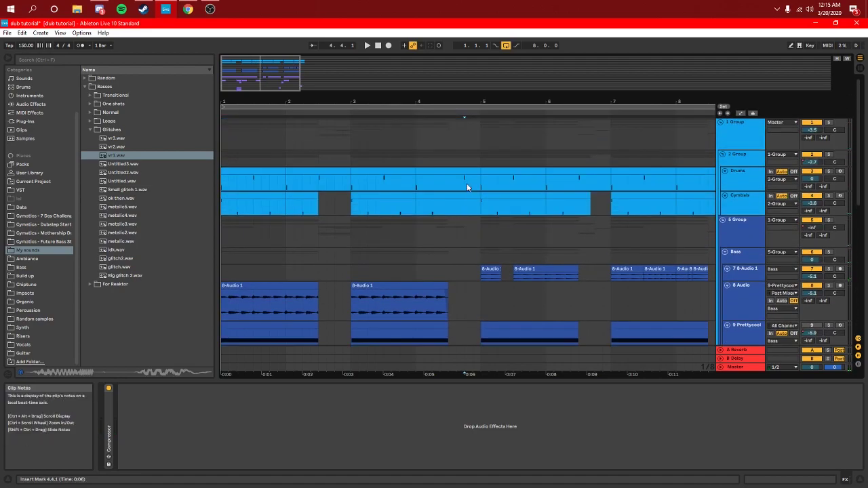
# Play the transition into bar 5 from 4.4.1 on the Drums track and look over the FX tracks.
pyautogui.click(467, 183)
pyautogui.scroll(-12, 467, 181)
pyautogui.press('space')
pyautogui.press('space')
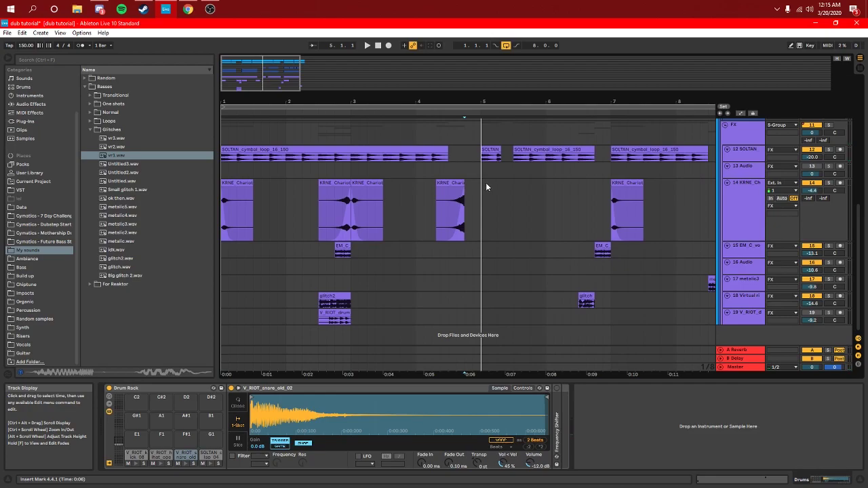
pyautogui.scroll(12, 485, 184)
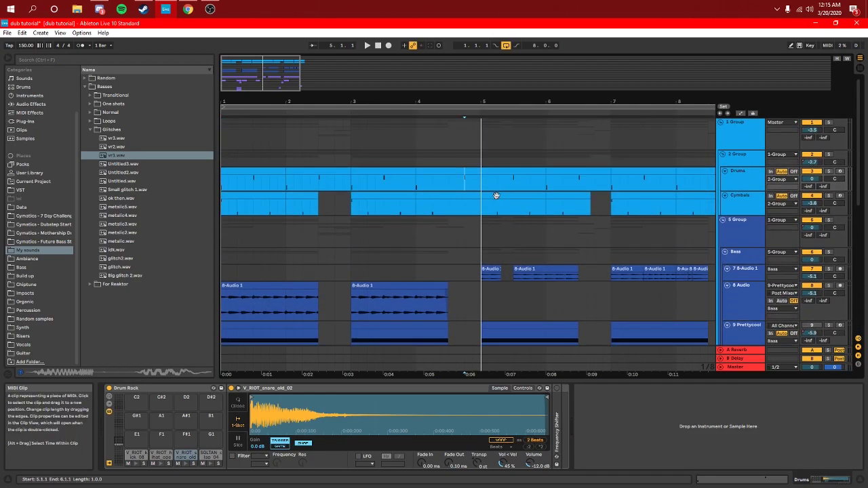
pyautogui.scroll(-12, 496, 195)
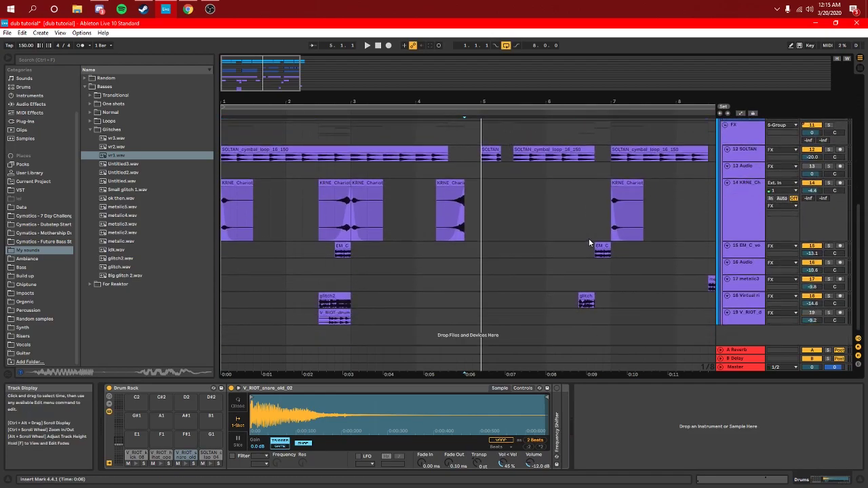
# Play the full mix from 6.3.1 through the glitch fill leading into bar 7.
pyautogui.moveTo(260, 92)
pyautogui.mouseDown()
pyautogui.moveTo(263, 111)
pyautogui.moveTo(259, 102)
pyautogui.mouseUp()
pyautogui.click(485, 224)
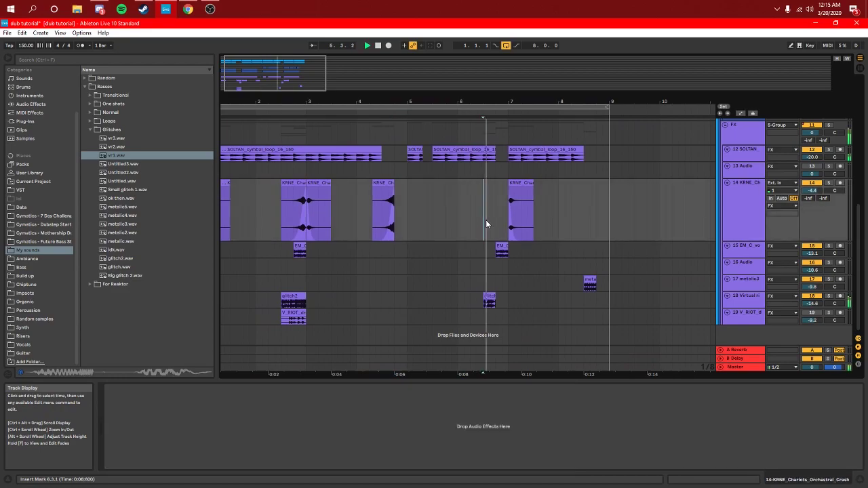
pyautogui.press('space')
pyautogui.press('space')
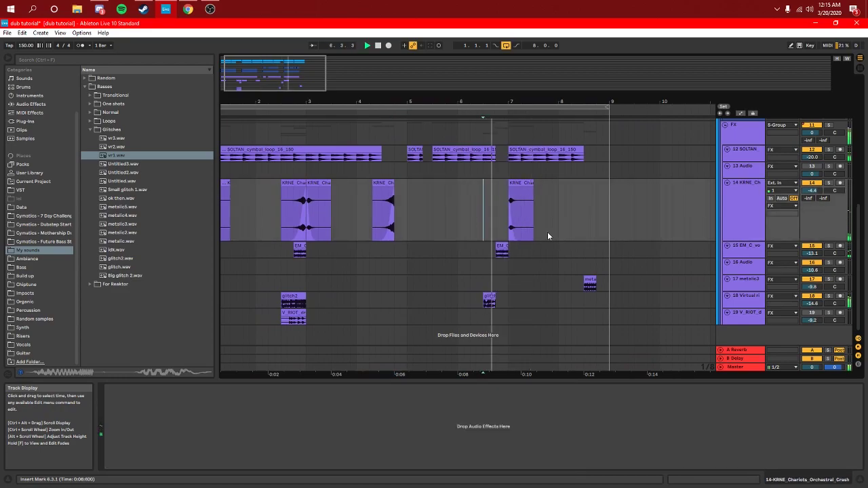
pyautogui.scroll(4, 532, 270)
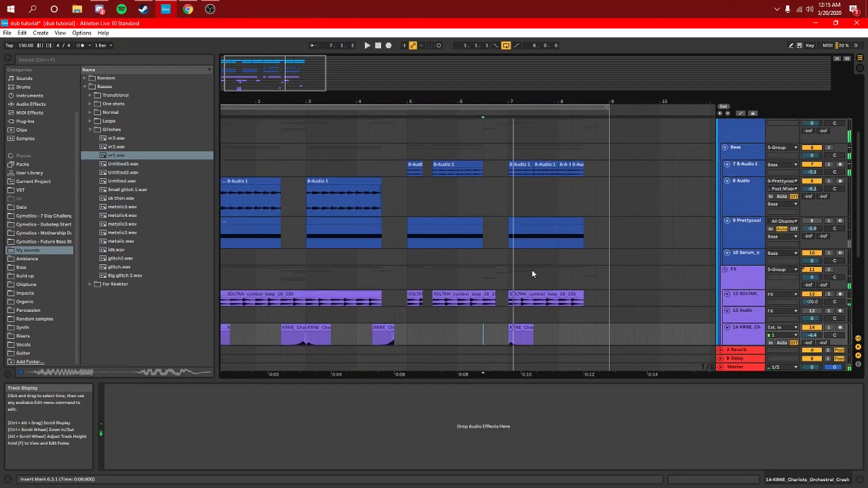
# Play the closing section from 8.3.1, where the metalic3 clip starts, and stop.
pyautogui.click(585, 260)
pyautogui.scroll(3, 621, 217)
pyautogui.scroll(-3, 432, 194)
pyautogui.moveTo(262, 79); pyautogui.dragTo(291, 88)
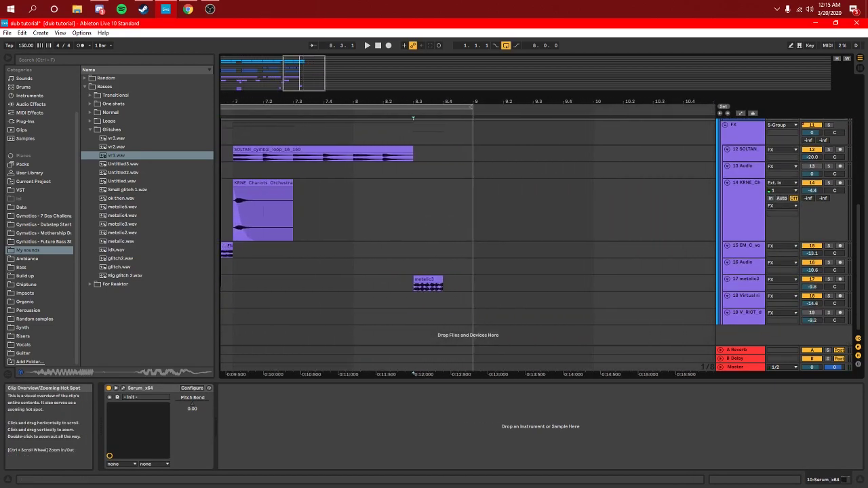
pyautogui.click(410, 214)
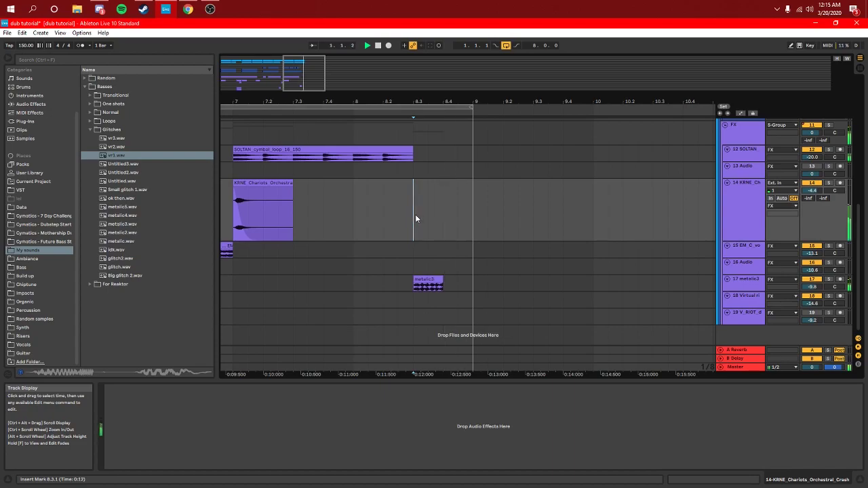
pyautogui.moveTo(278, 63); pyautogui.dragTo(529, 254)
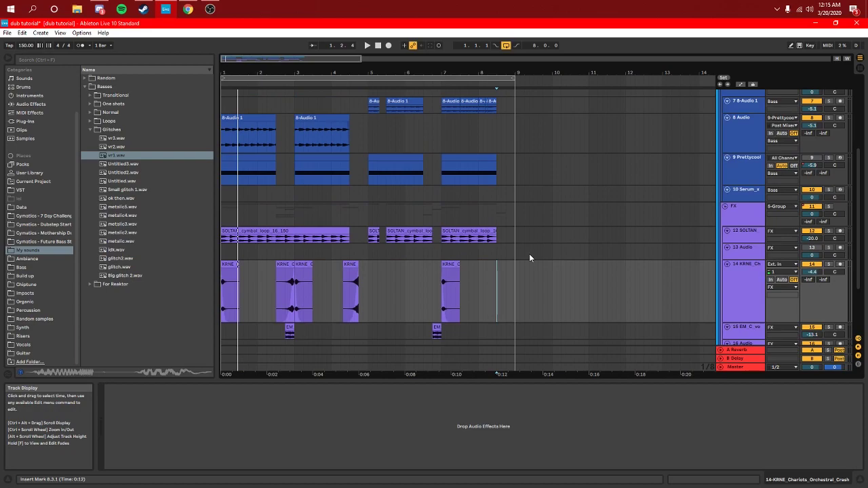
# Move the start position to 1.1.1 on the 8 Audio track and look over the FX tracks.
pyautogui.scroll(3, 463, 241)
pyautogui.scroll(3, 464, 241)
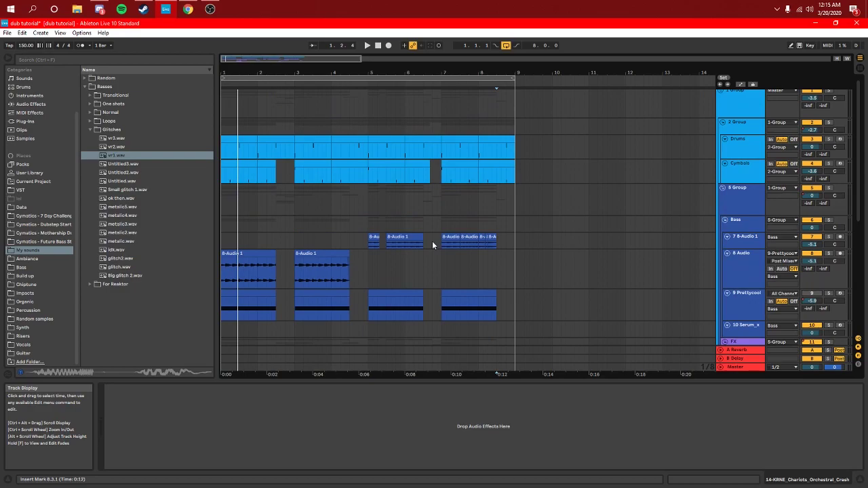
pyautogui.click(225, 276)
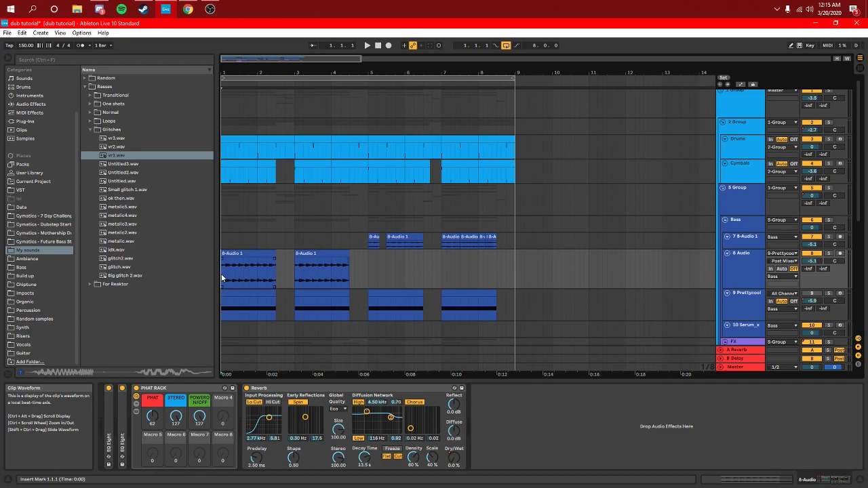
pyautogui.scroll(-4, 247, 266)
pyautogui.scroll(-2, 253, 261)
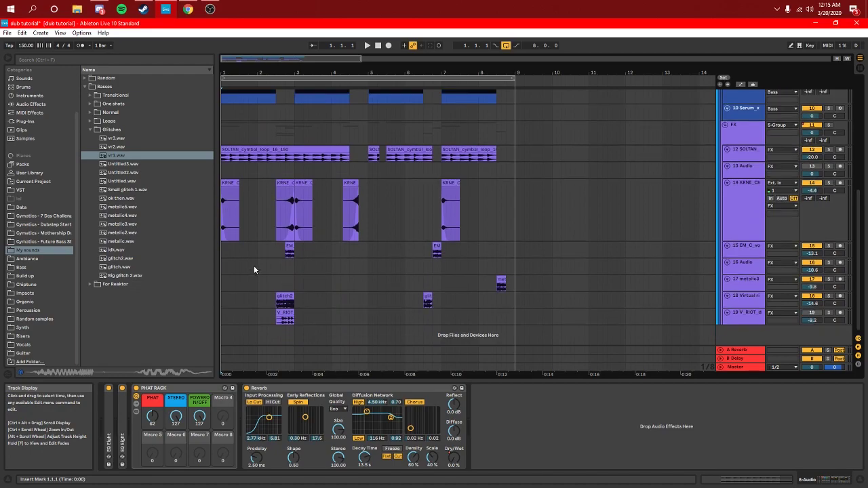
# Solo the 18 Virtual riot track, enlarge its lane, and play its glitch2 clip from 2.3.1.
pyautogui.click(276, 307)
pyautogui.moveTo(228, 60); pyautogui.dragTo(231, 102)
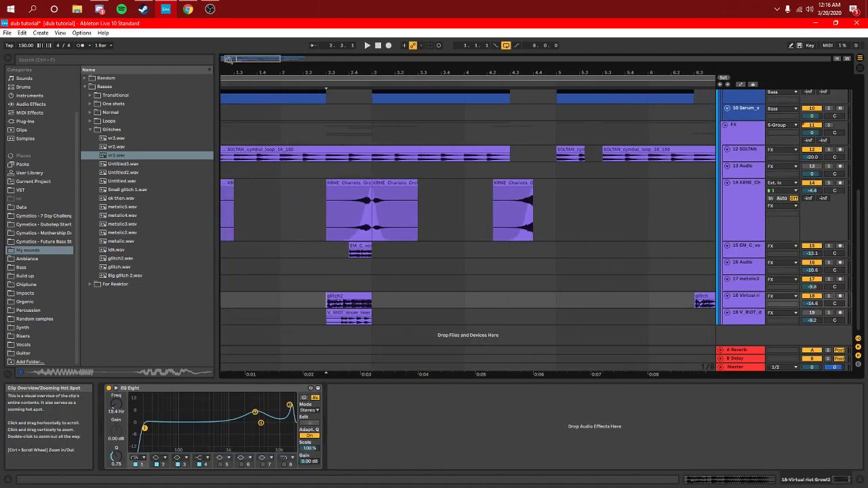
pyautogui.click(748, 324)
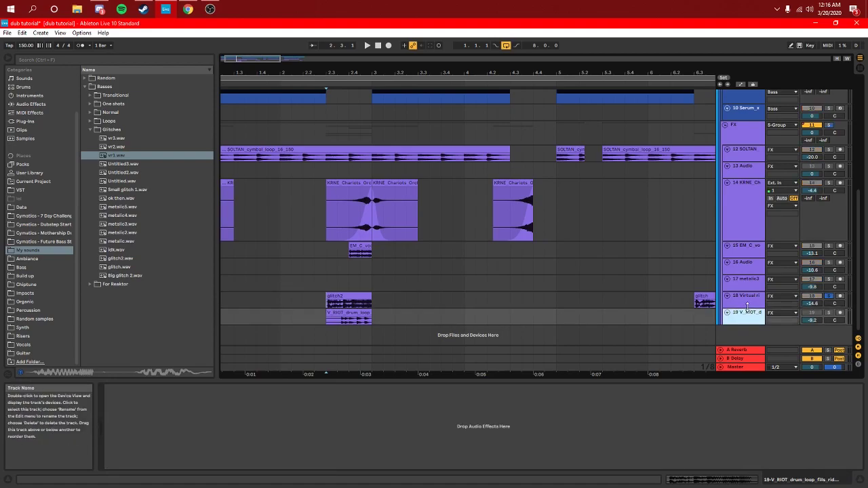
pyautogui.click(746, 302)
pyautogui.scroll(3, 404, 306)
pyautogui.press('space')
pyautogui.press('space')
# Audition the vr2.wav and vr1.wav glitch samples, and place the start position at 2.3.1 on the 17 metalic3 track.
pyautogui.click(117, 147)
pyautogui.click(116, 155)
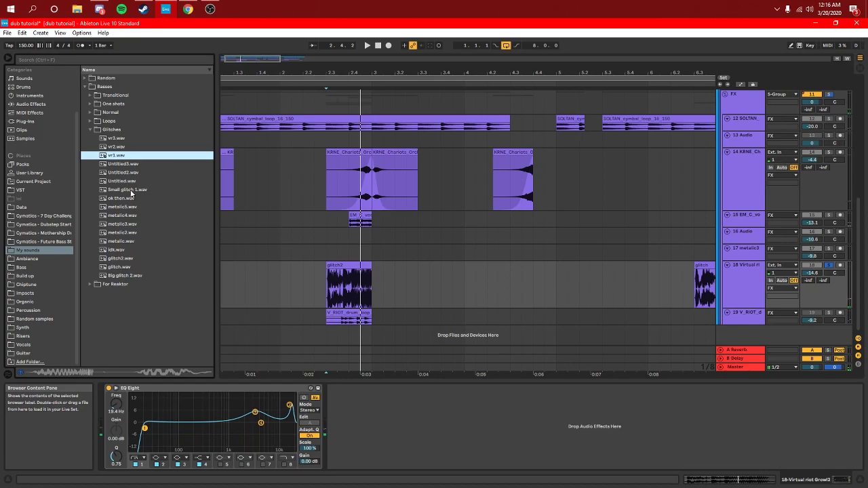
pyautogui.click(327, 254)
pyautogui.moveTo(265, 59); pyautogui.dragTo(265, 29)
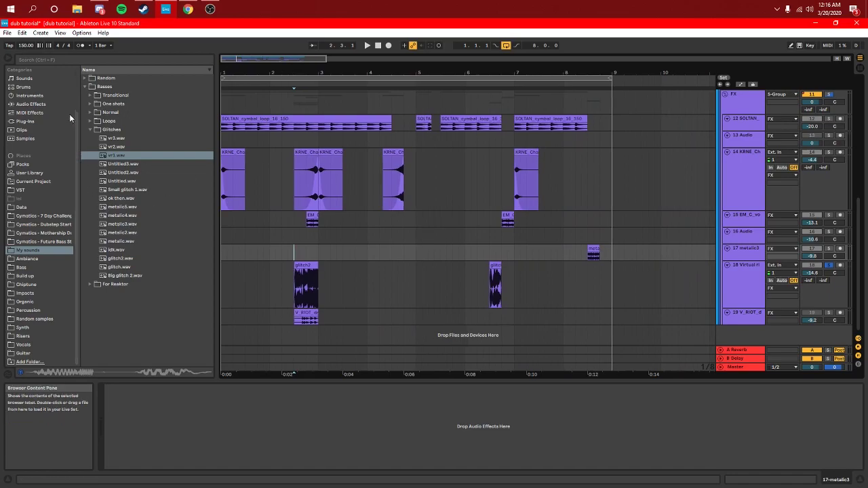
# Browse the Loops, Normal and One shots bass folders and audition the Skrill yoink dont show.wav sample.
pyautogui.click(90, 130)
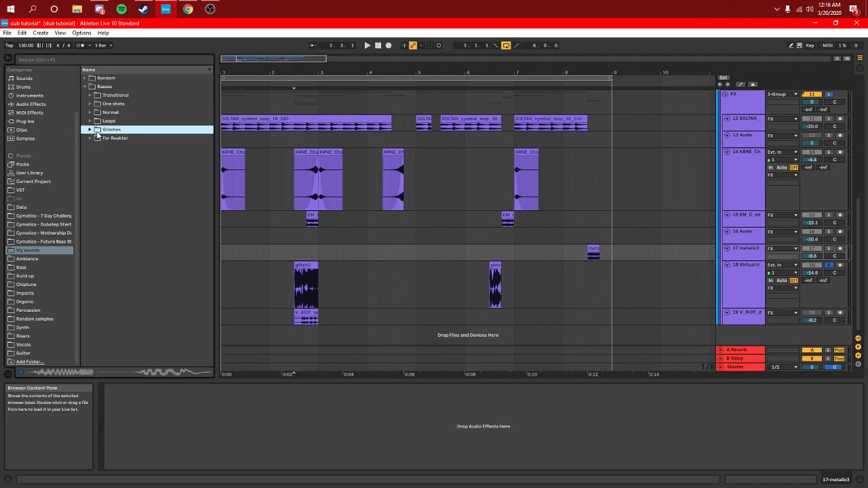
pyautogui.click(89, 121)
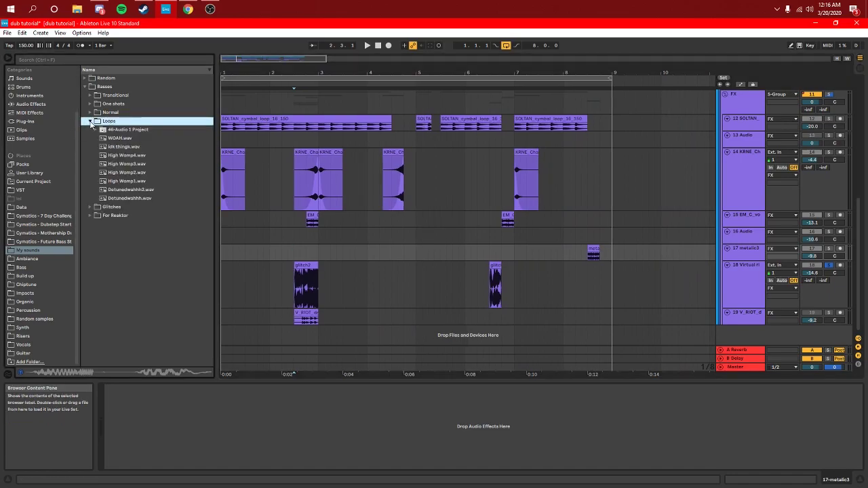
pyautogui.click(89, 120)
pyautogui.click(89, 113)
pyautogui.click(91, 113)
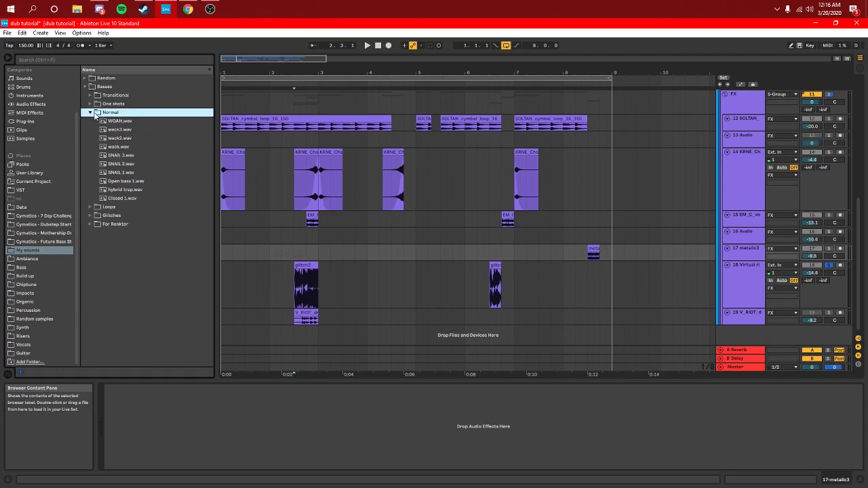
pyautogui.click(91, 113)
pyautogui.click(90, 104)
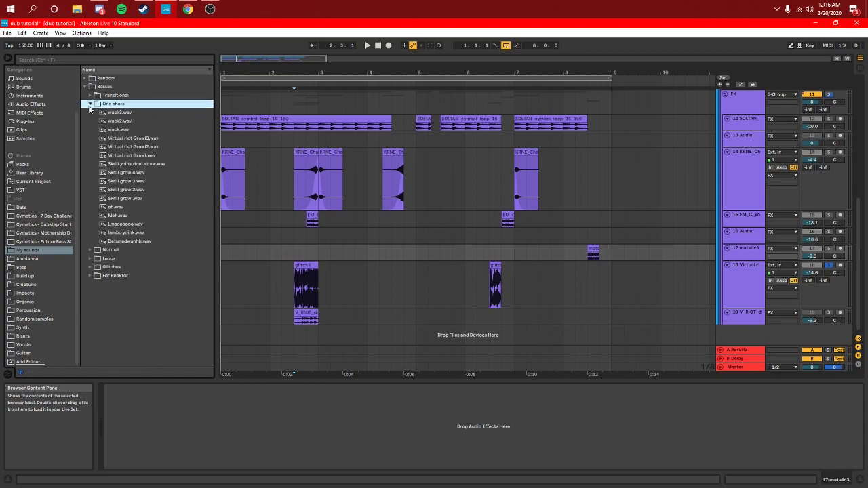
pyautogui.click(140, 164)
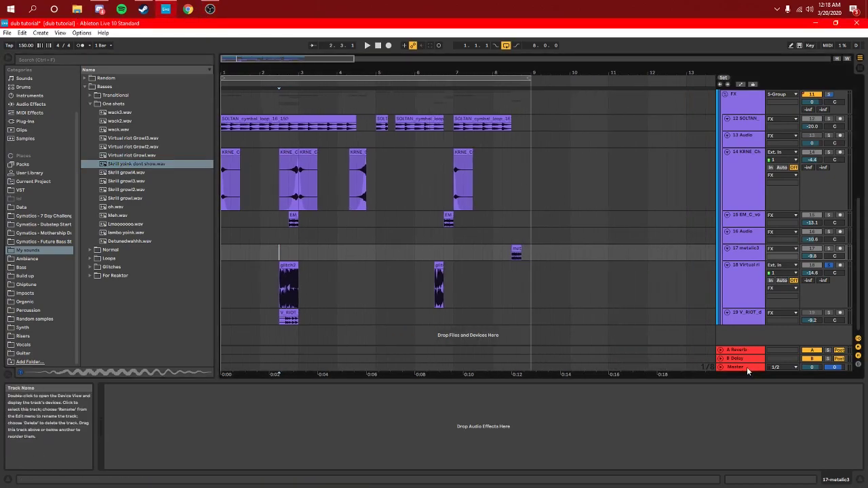
# Show the Master track's effect chain and fold its Utility device.
pyautogui.click(747, 367)
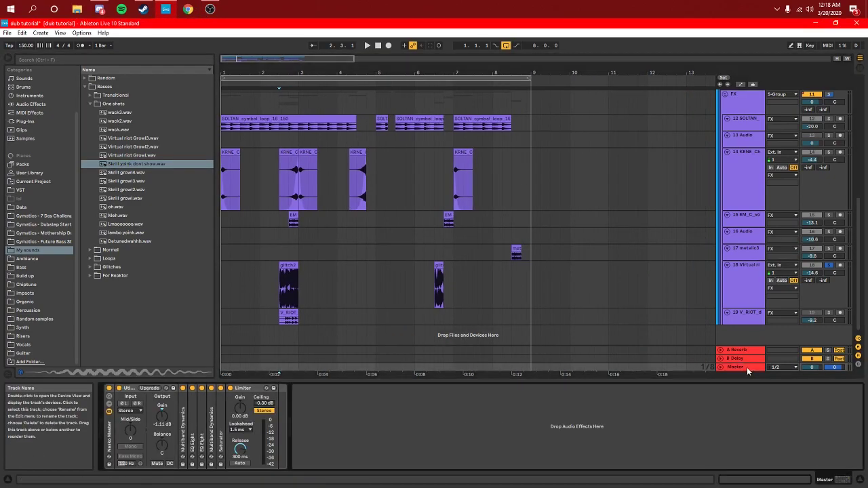
pyautogui.click(132, 390)
pyautogui.doubleClick(132, 389)
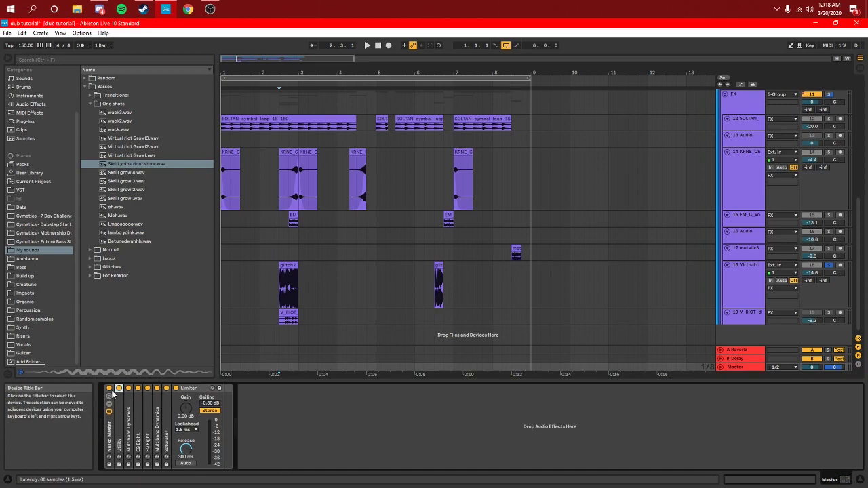
# Unsolo the 18 Virtual riot track, set the start position to 1.1.1, and show the Master effect chain again.
pyautogui.click(830, 266)
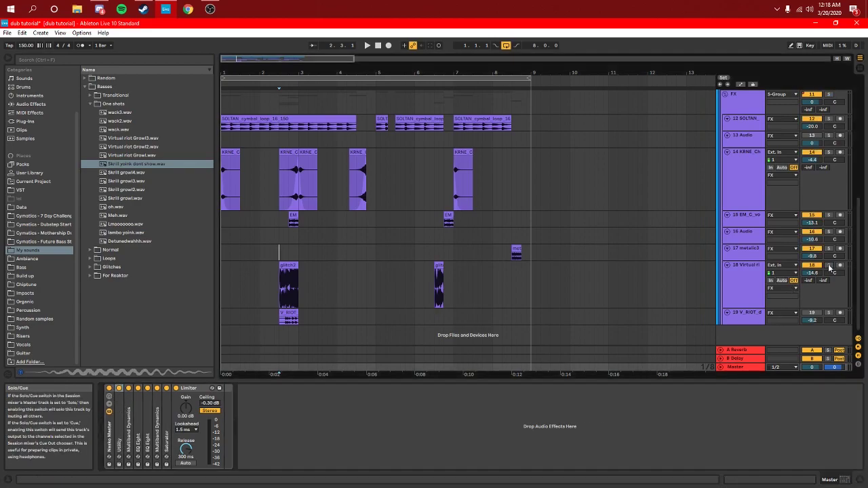
pyautogui.click(221, 279)
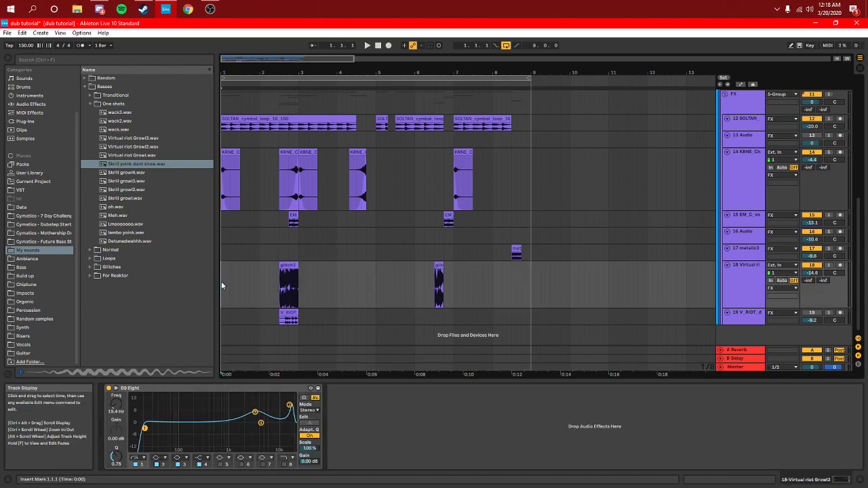
pyautogui.click(735, 368)
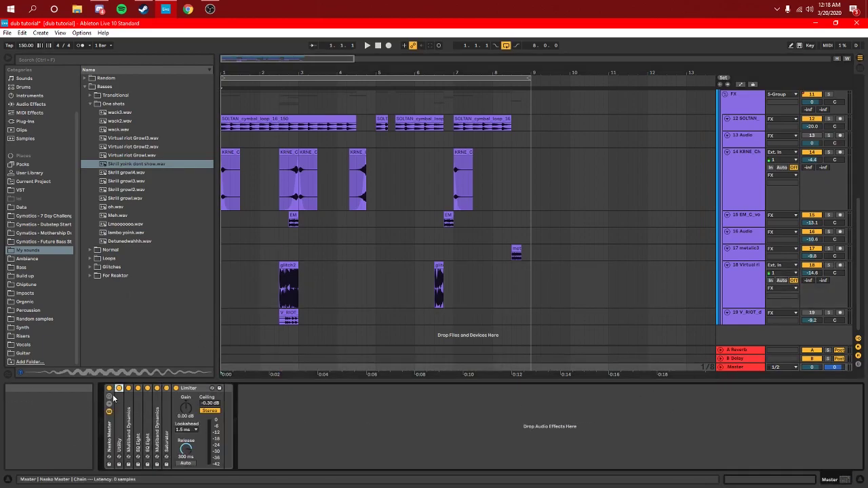
# Play the project from the start while switching the Master track's effect rack on or off to compare the sound.
pyautogui.press('space')
pyautogui.click(109, 389)
pyautogui.press('space')
pyautogui.press('space')
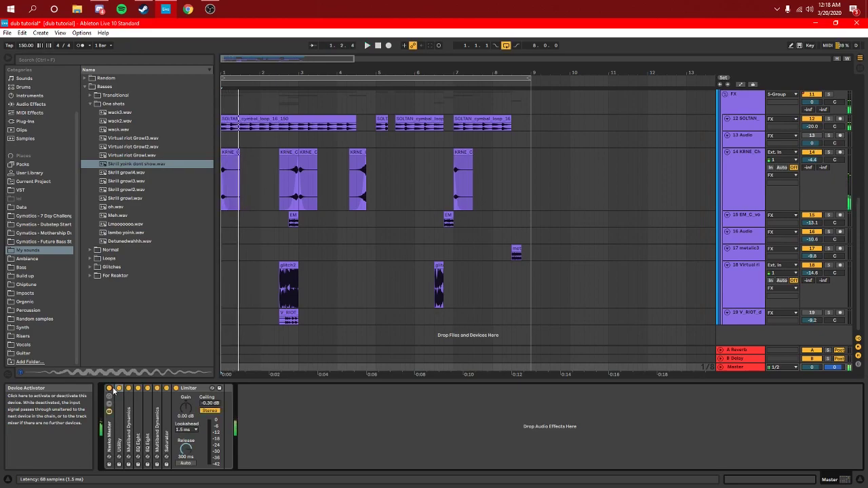
# Unfold the Saturator, both Multiband Dynamics, both EQ Eight and the Utility devices in the master rack.
pyautogui.click(118, 388)
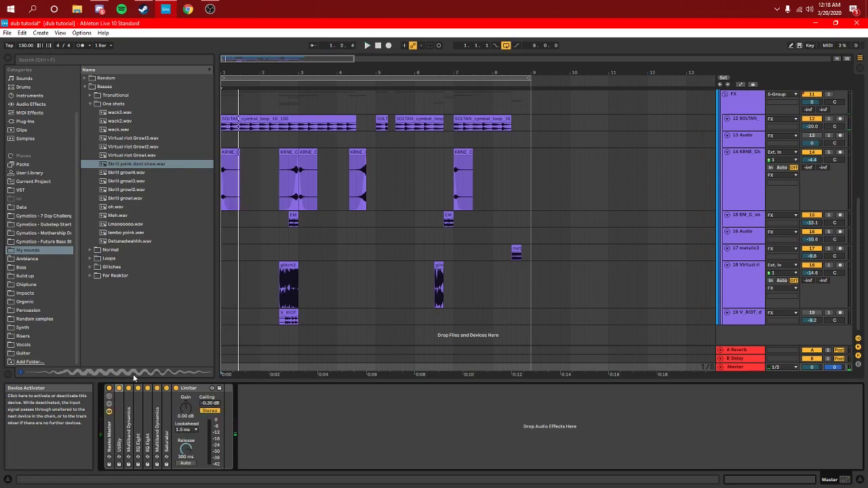
pyautogui.doubleClick(167, 414)
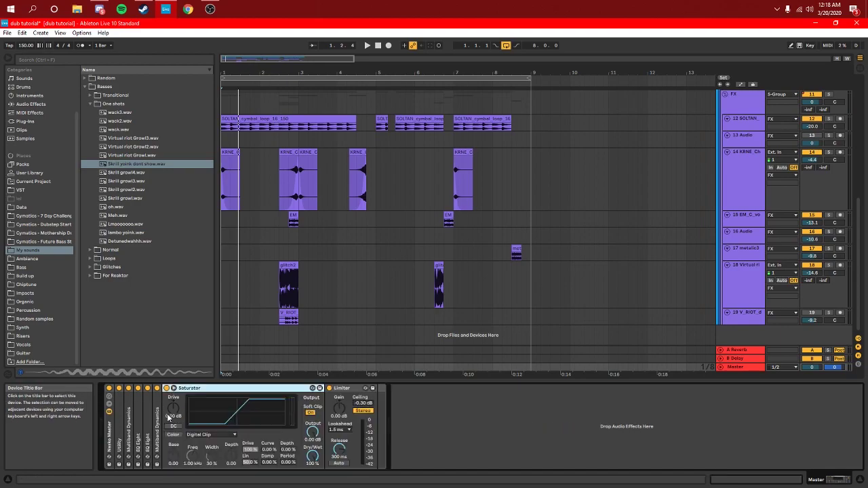
pyautogui.doubleClick(157, 416)
pyautogui.doubleClick(148, 415)
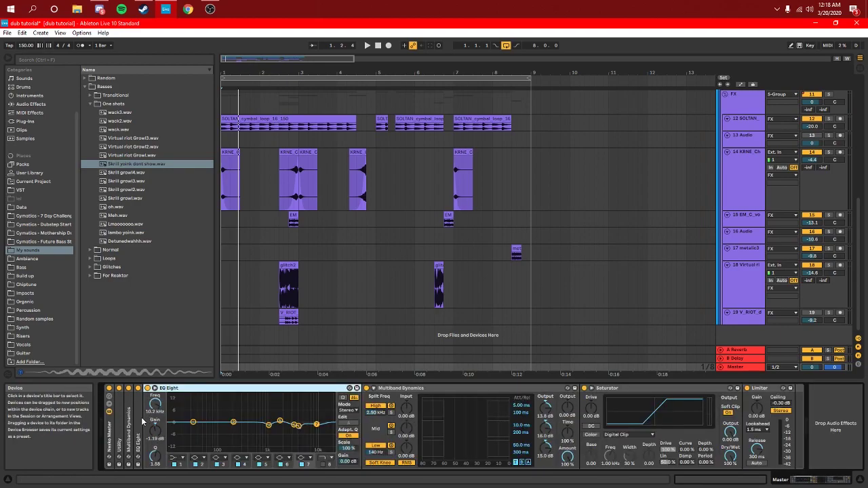
pyautogui.doubleClick(140, 418)
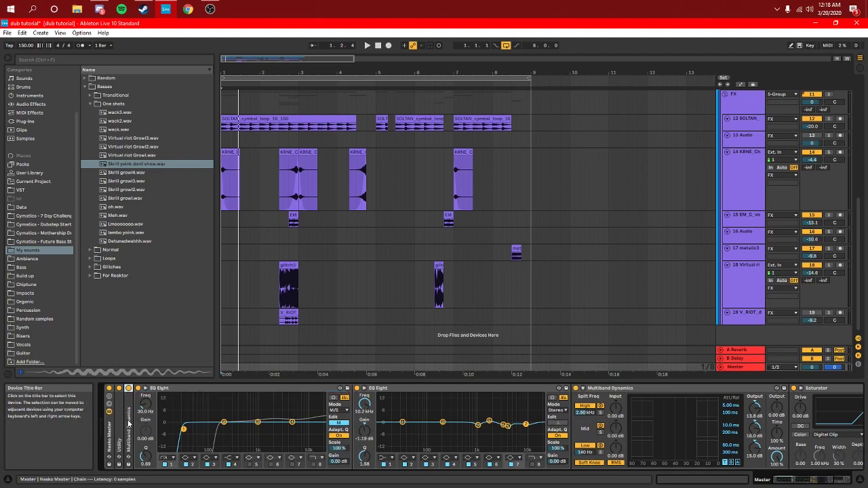
pyautogui.doubleClick(127, 424)
pyautogui.doubleClick(117, 420)
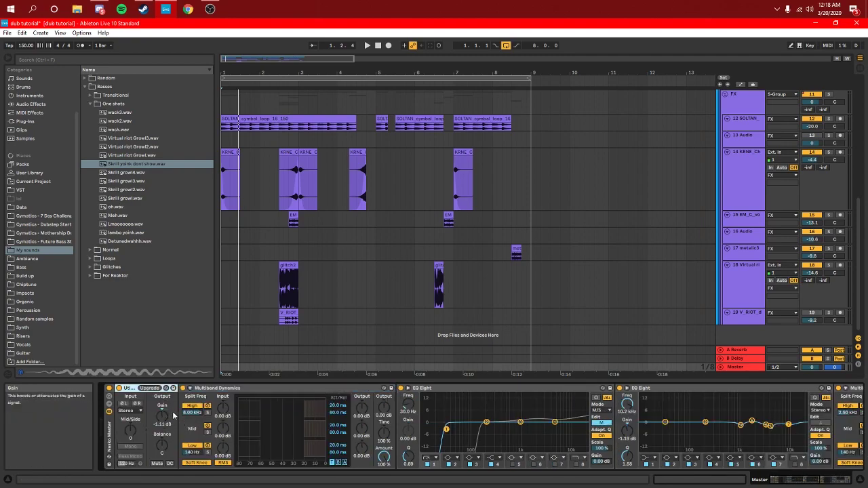
# Fold the 1 Group track to hide all of its nested tracks in the arrangement.
pyautogui.scroll(10, 497, 319)
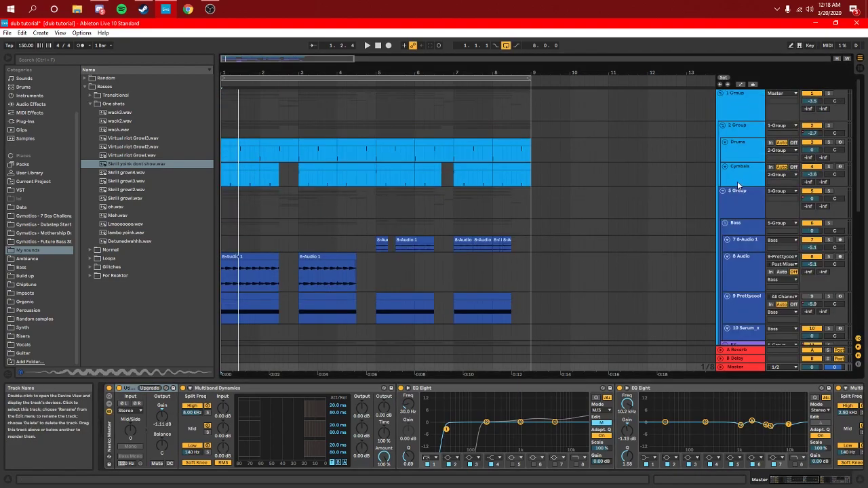
pyautogui.click(720, 93)
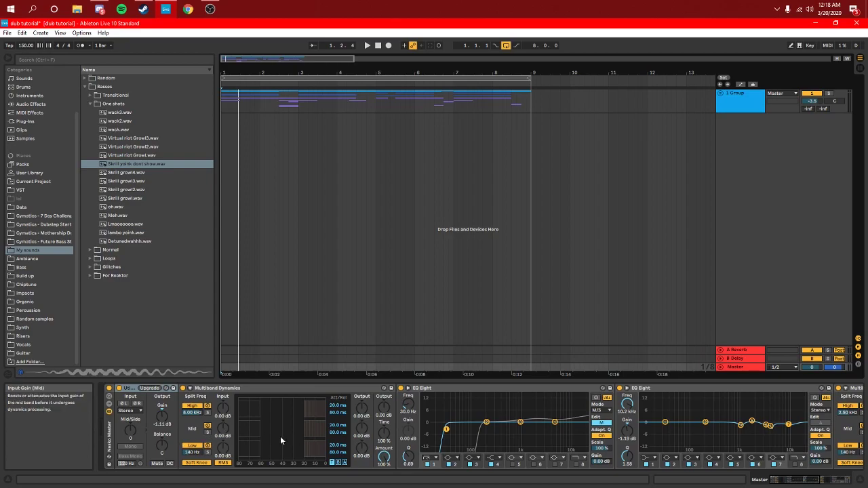
# Look through the master rack's devices from the Multiband Dynamics to the Limiter, and fold the whole rack.
pyautogui.scroll(-5, 404, 423)
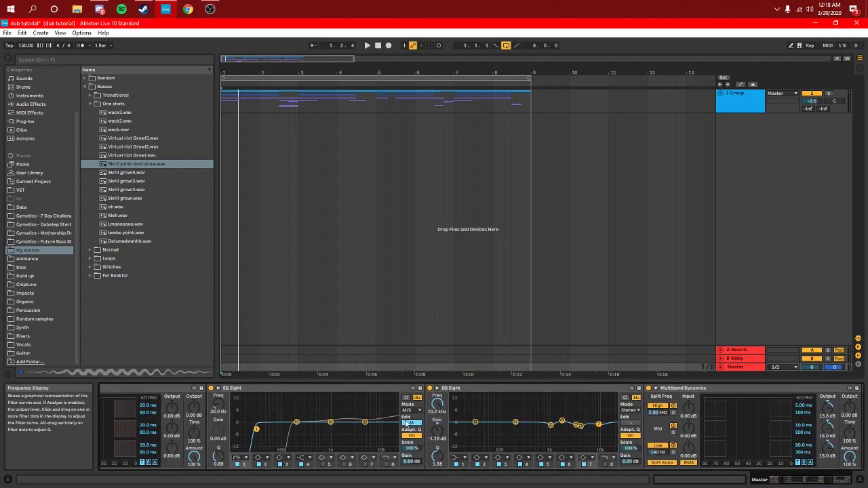
pyautogui.scroll(-3, 404, 422)
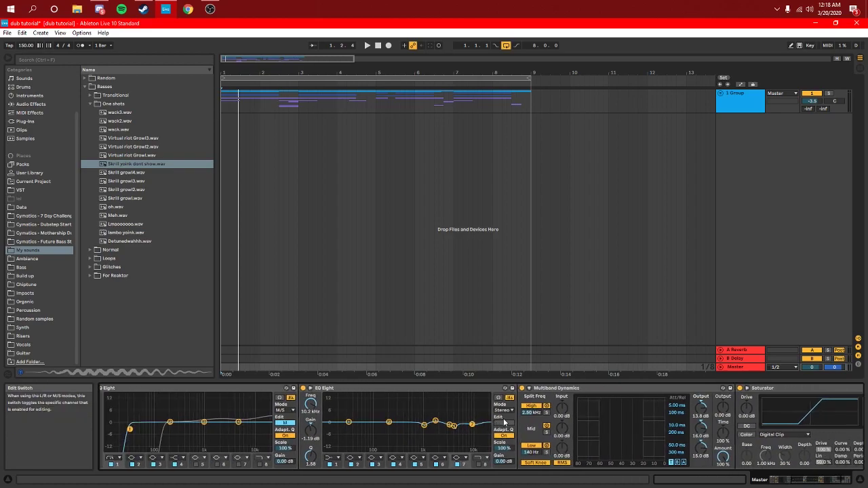
pyautogui.scroll(-2, 473, 427)
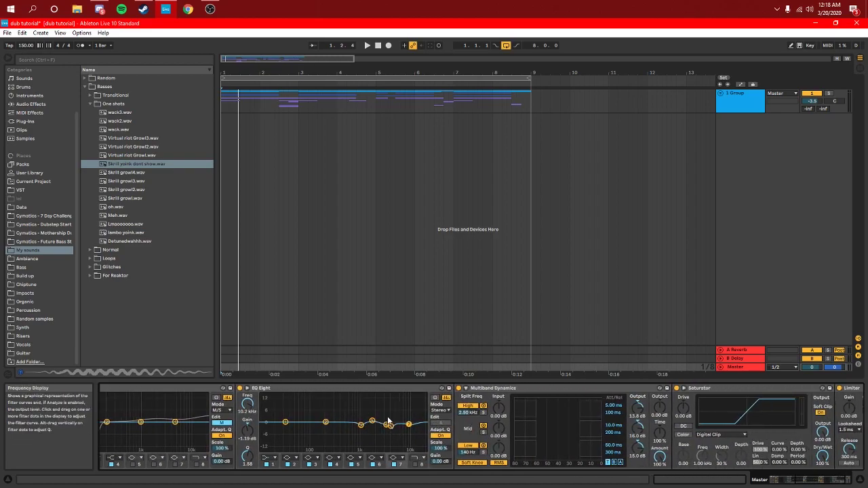
pyautogui.scroll(-2, 514, 446)
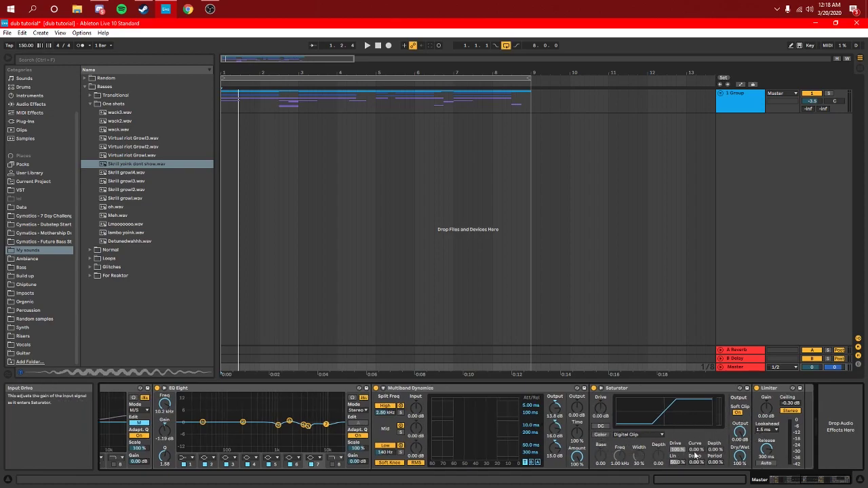
pyautogui.scroll(6, 187, 406)
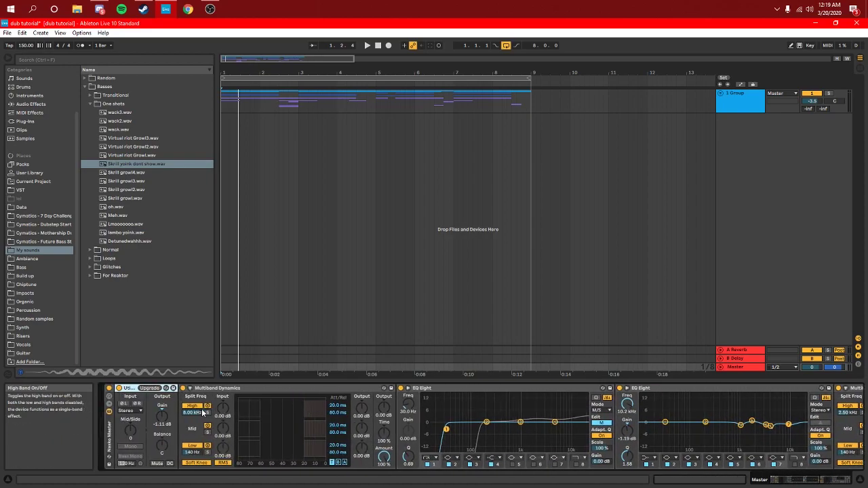
pyautogui.doubleClick(111, 441)
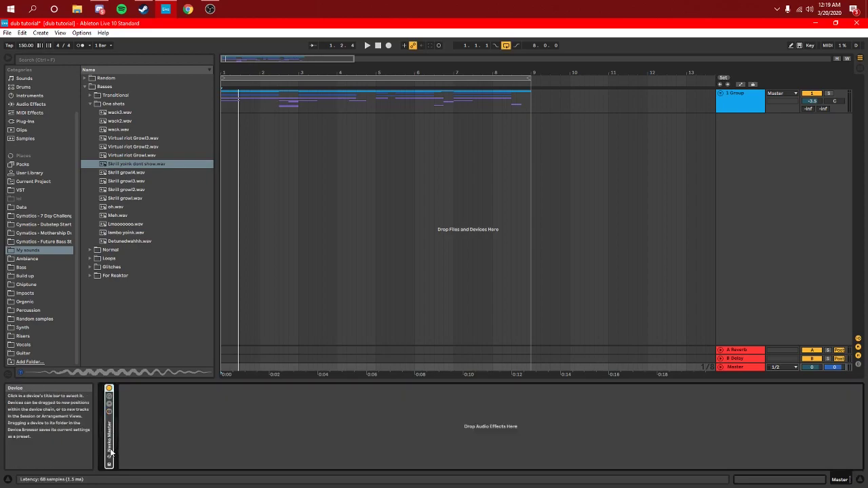